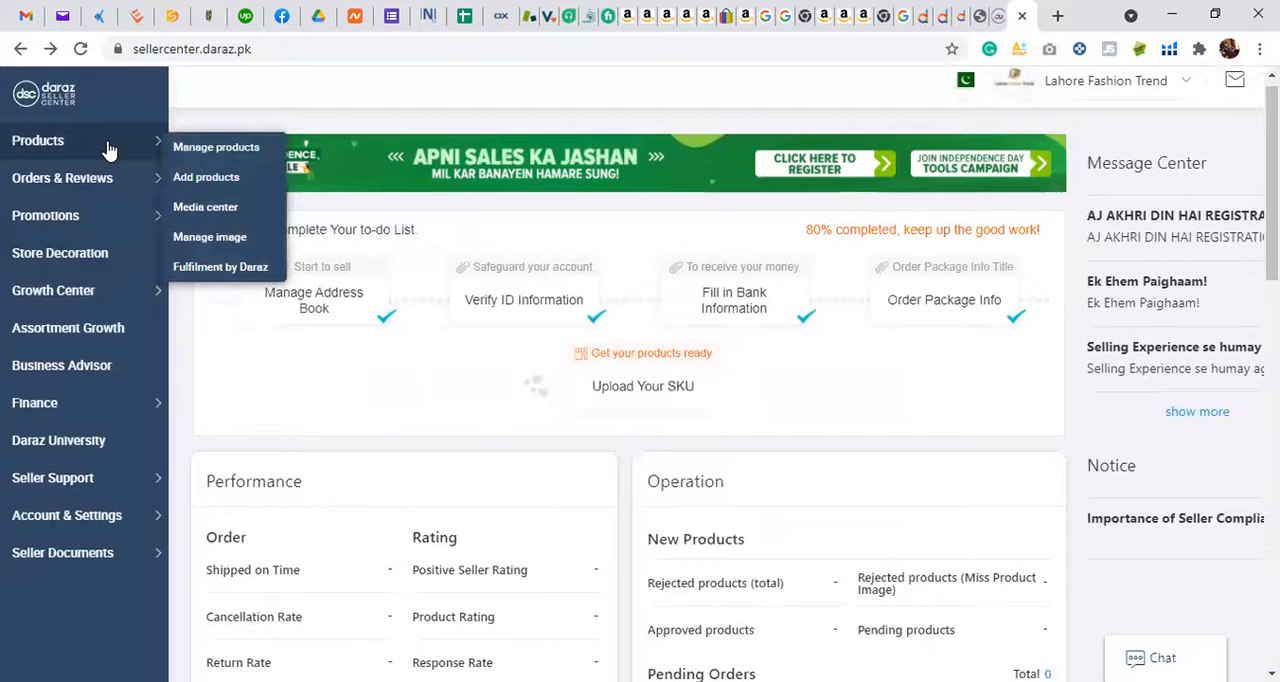
# Step: Open the form for adding a new product to the store
pyautogui.click(192, 180)
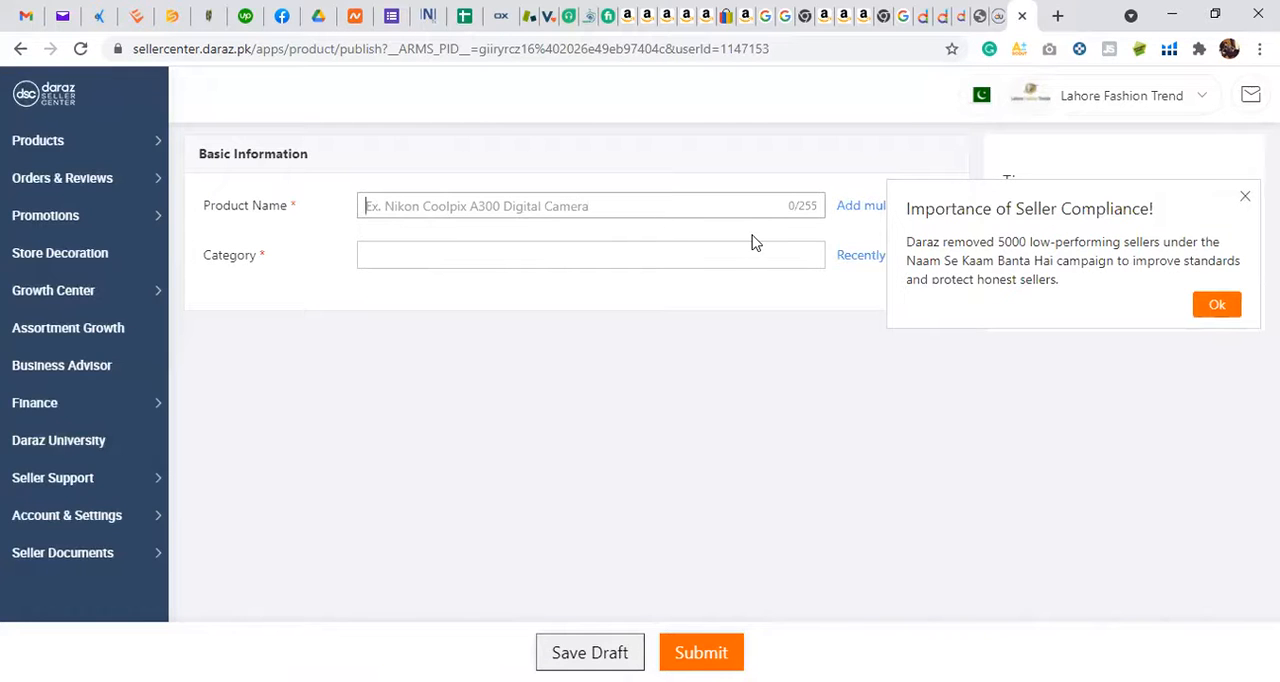
# Step: Examine the existing VISUAL automatic toothpaste dispenser listing on Daraz for its category path, and return to the product form
pyautogui.click(926, 12)
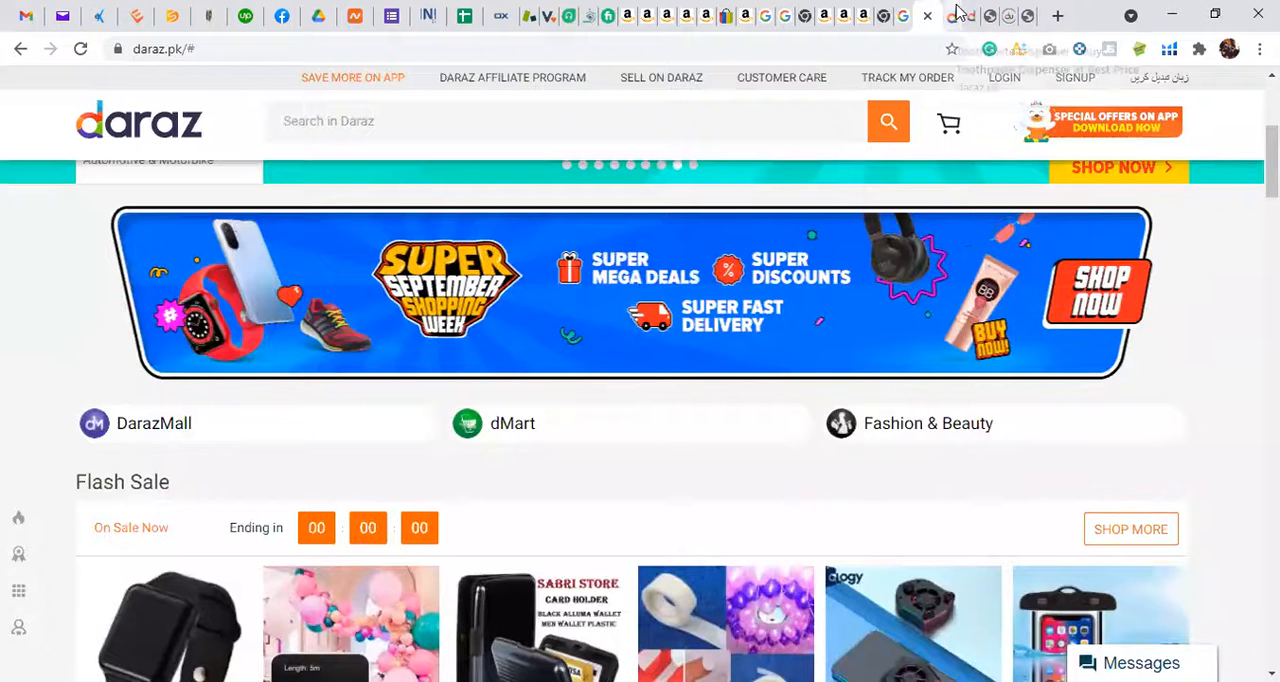
pyautogui.click(955, 12)
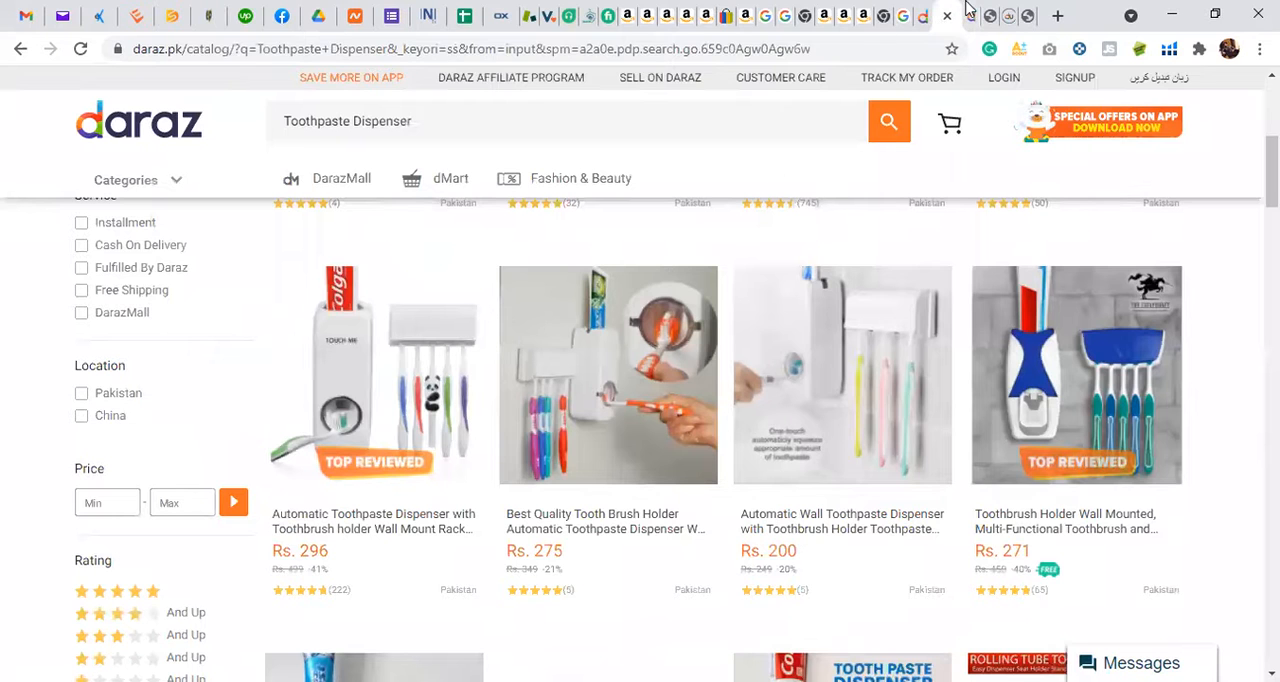
pyautogui.click(980, 12)
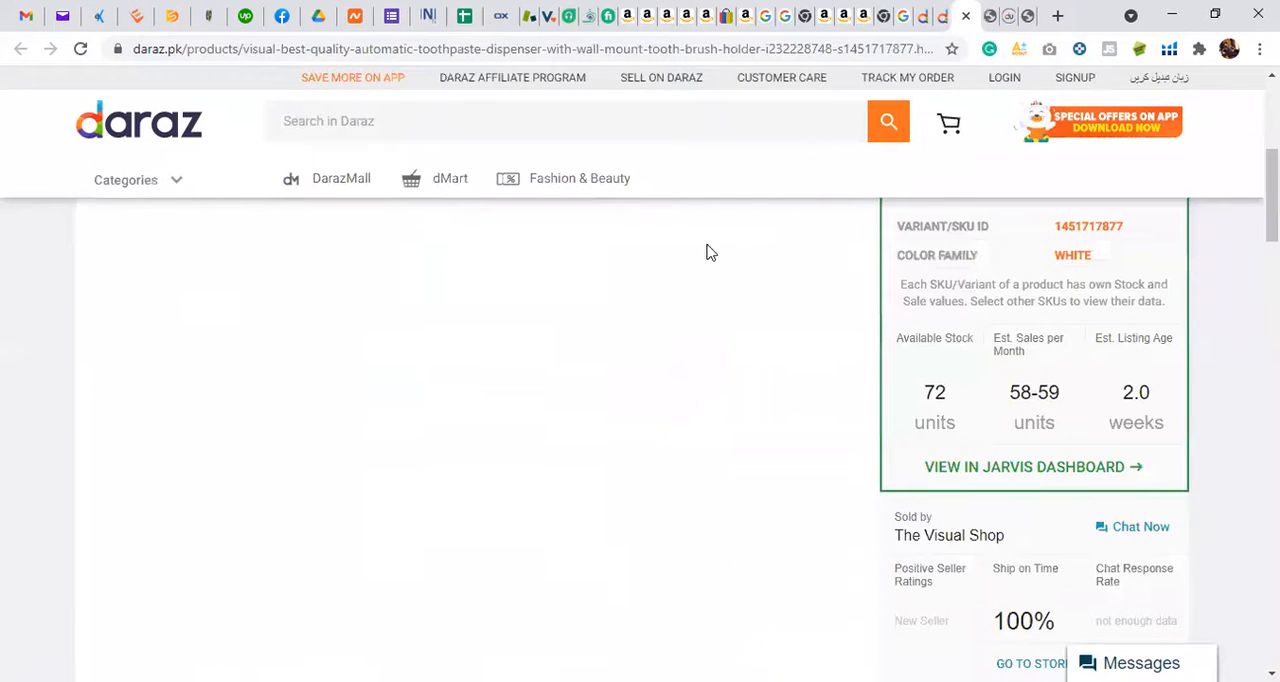
pyautogui.scroll(4, 643, 330)
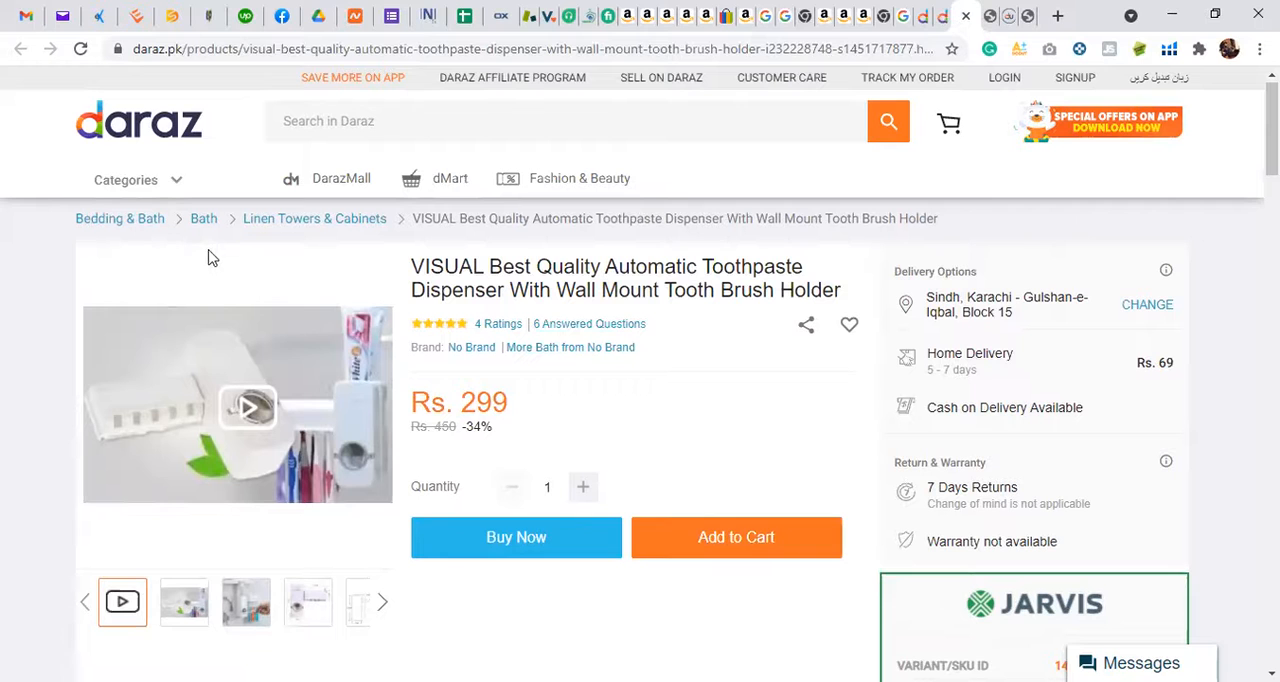
pyautogui.click(922, 10)
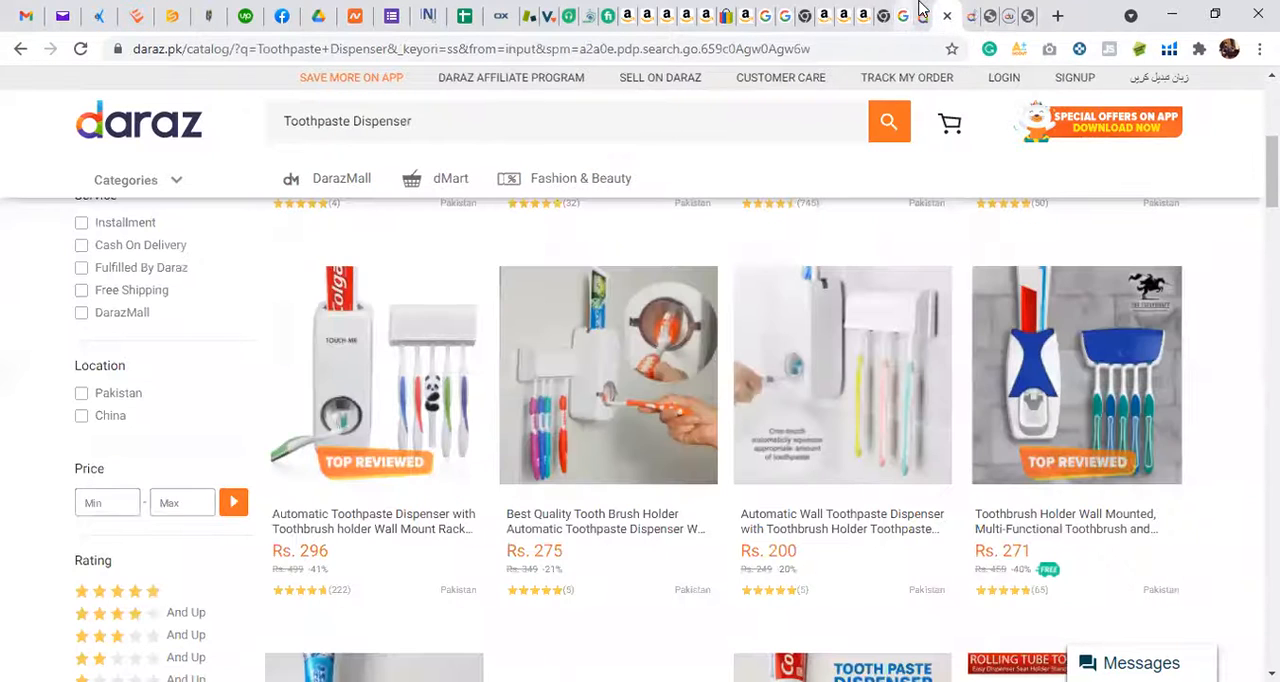
pyautogui.click(922, 9)
pyautogui.click(991, 10)
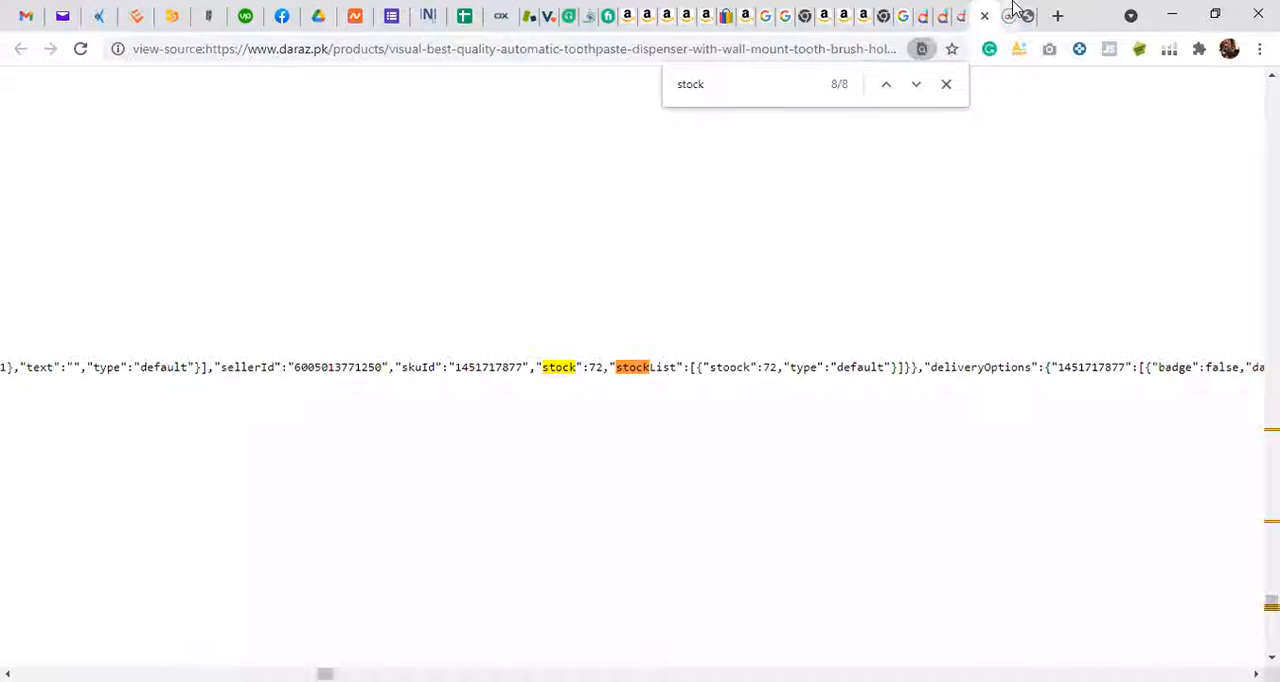
pyautogui.click(1013, 10)
pyautogui.click(1020, 9)
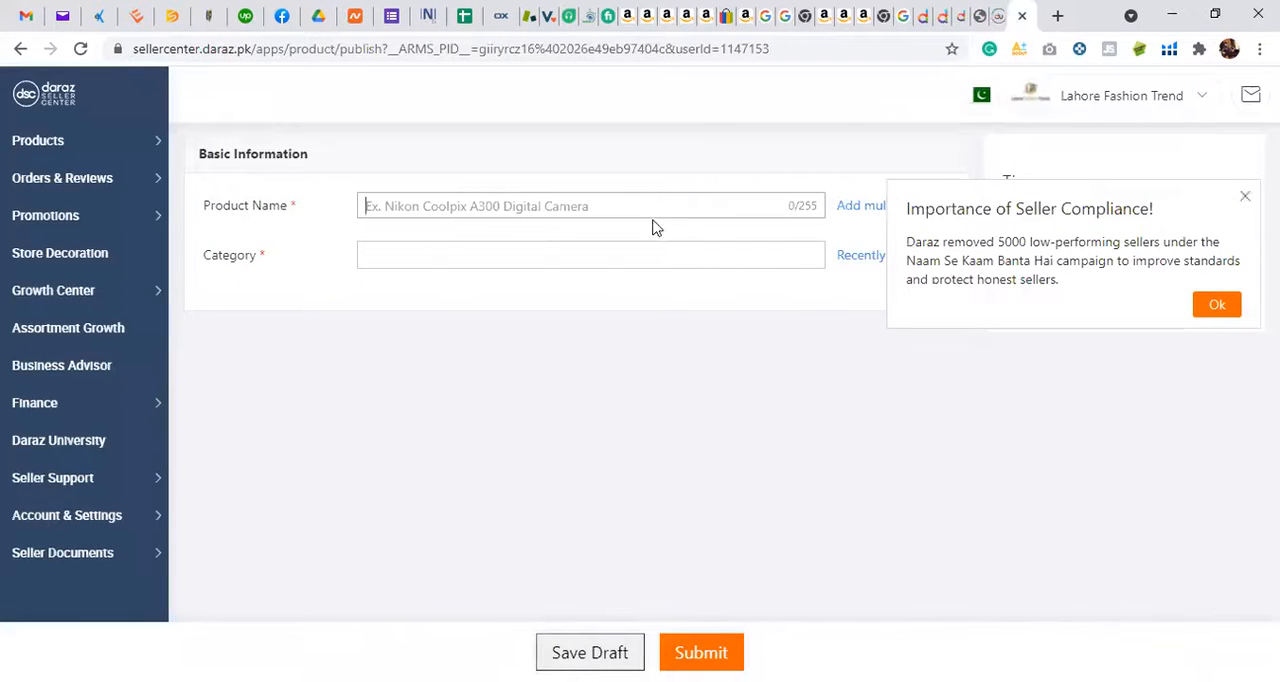
# Step: Set the new product's category to Bedding & Bath / Bath / Linen Towers & Cabinets, matching the reference listing's category path
pyautogui.click(1213, 305)
pyautogui.click(753, 256)
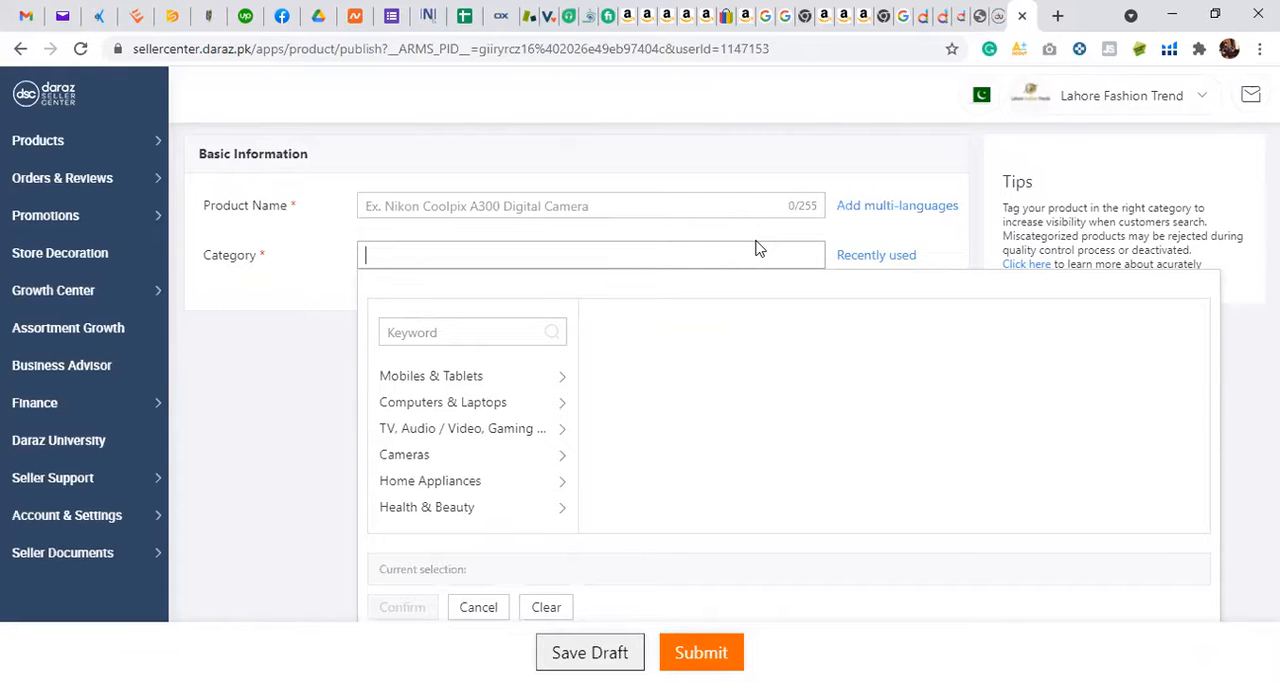
pyautogui.click(482, 340)
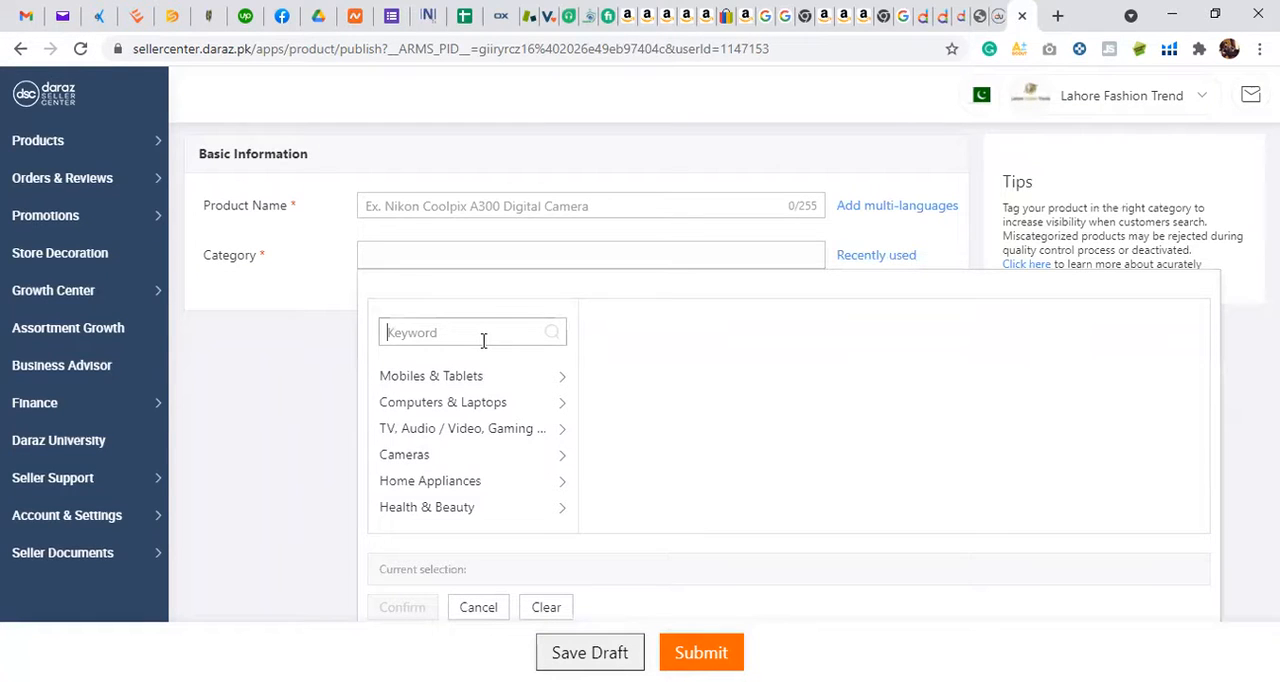
pyautogui.write('ba')
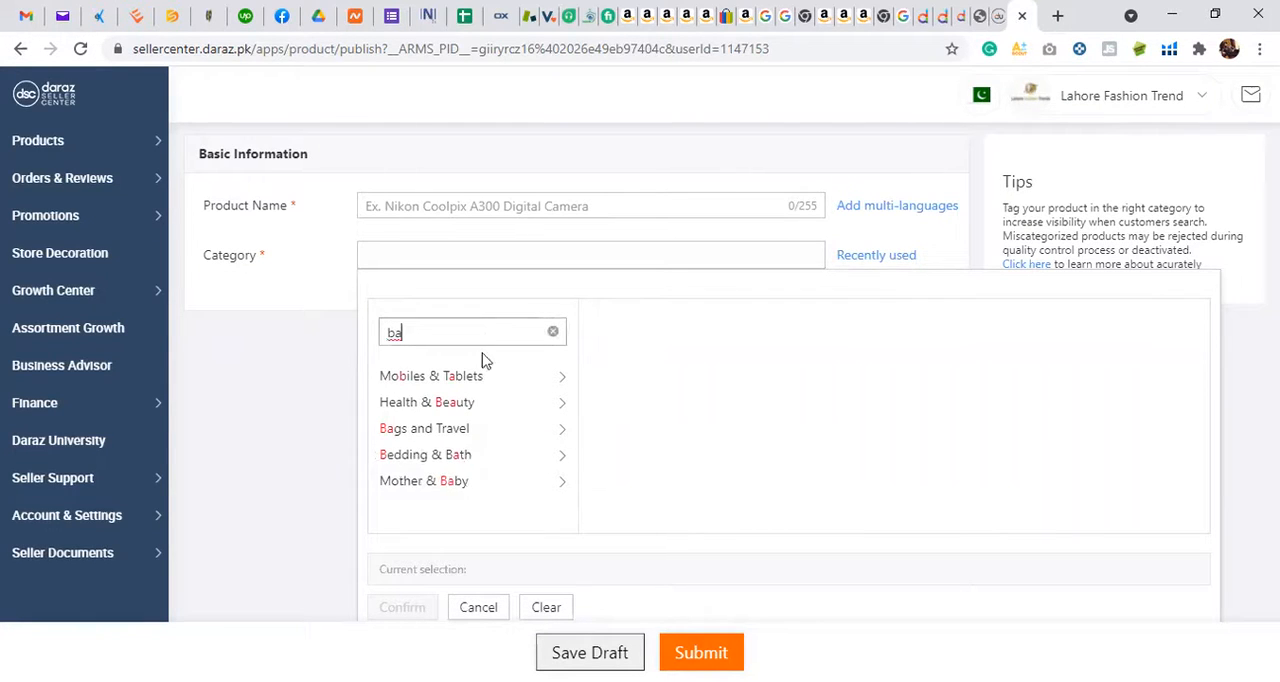
pyautogui.click(510, 460)
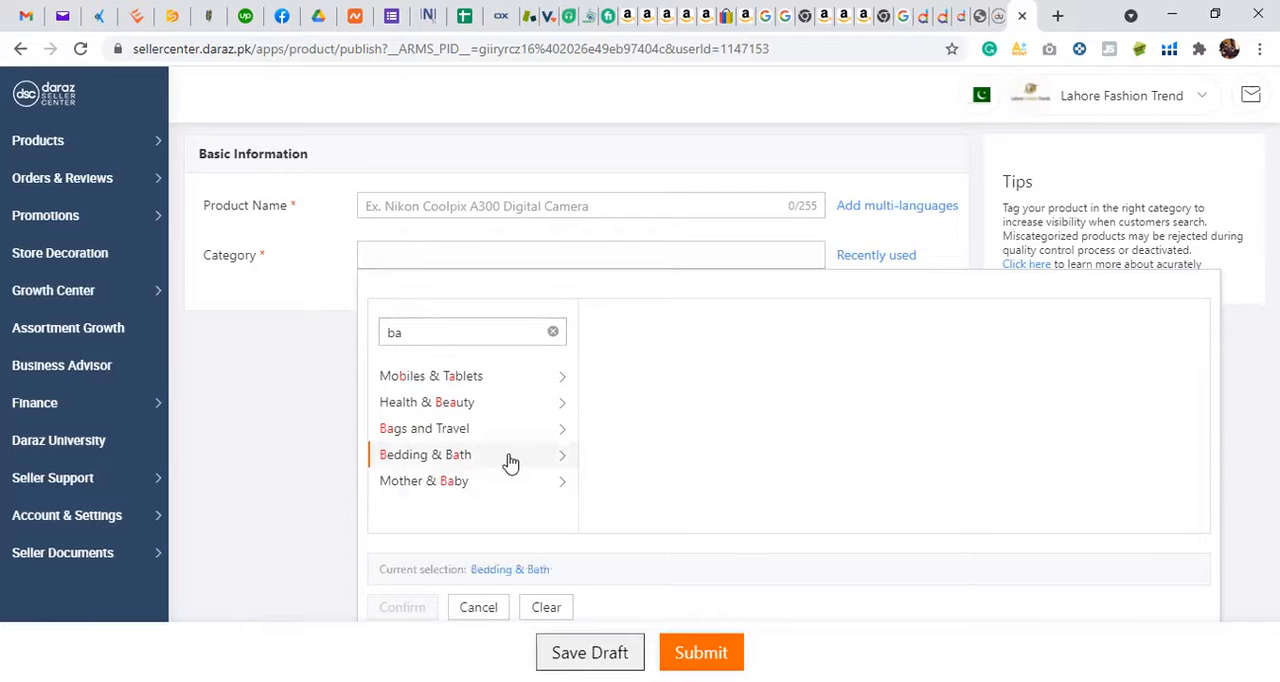
pyautogui.click(624, 376)
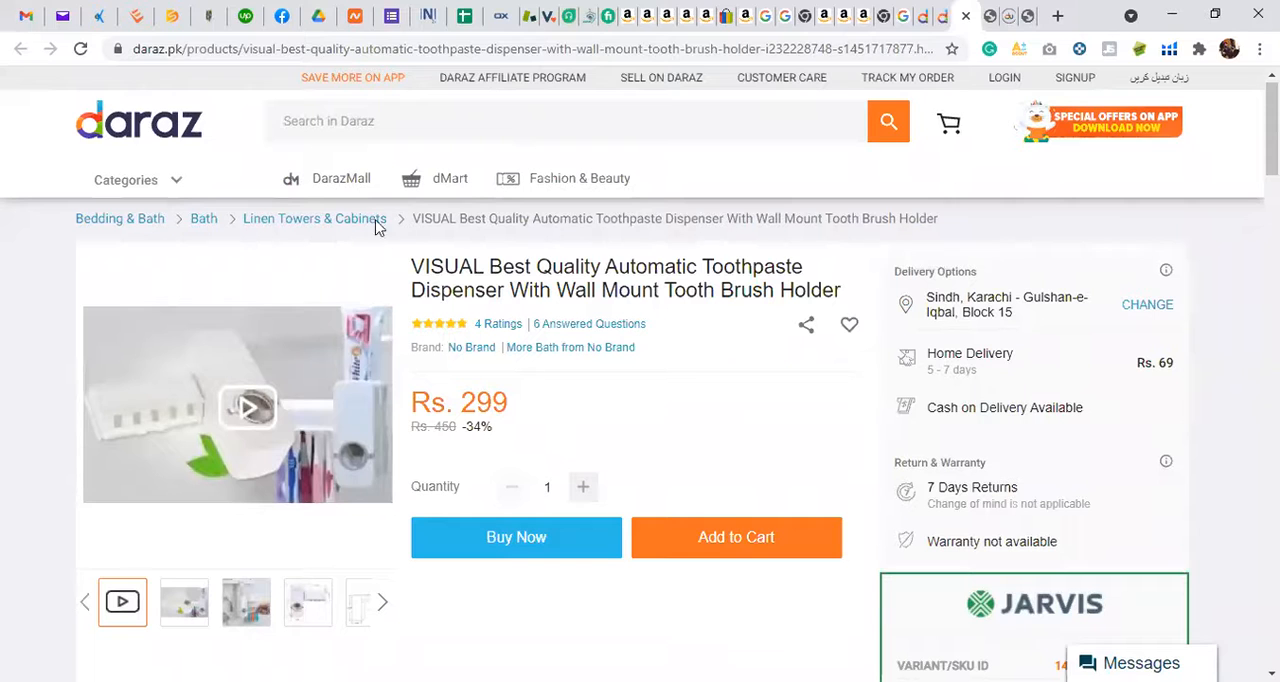
pyautogui.click(1010, 14)
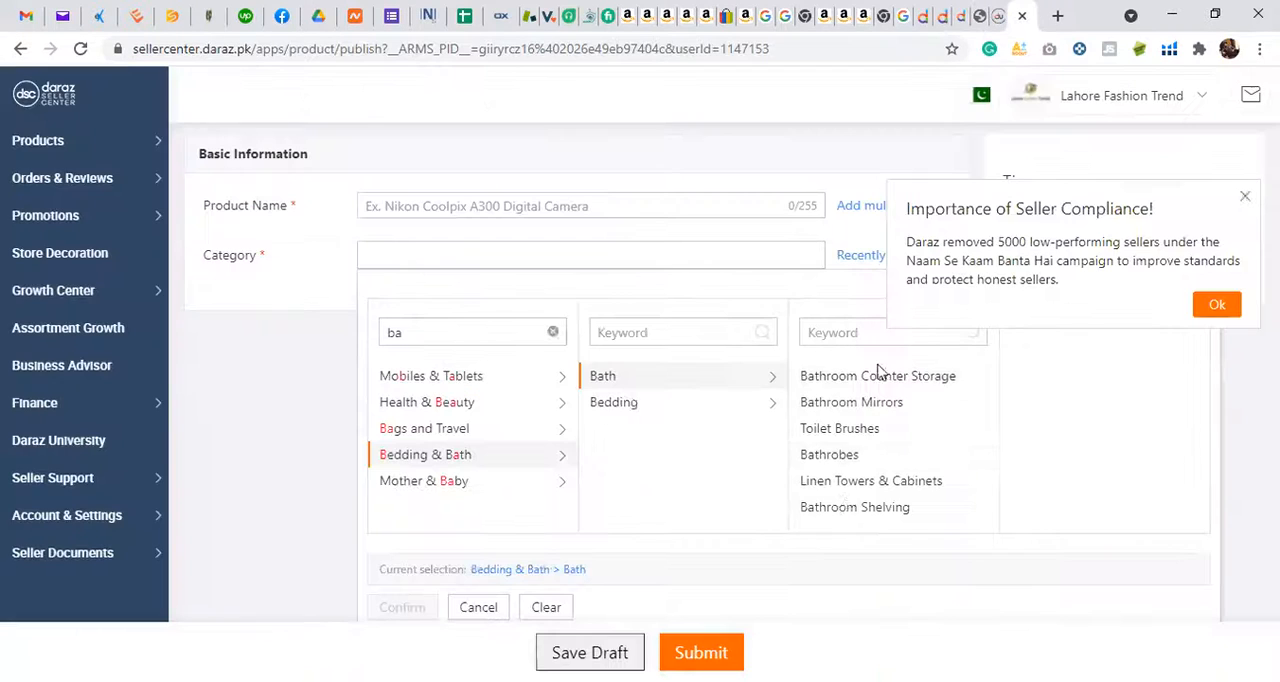
pyautogui.click(845, 484)
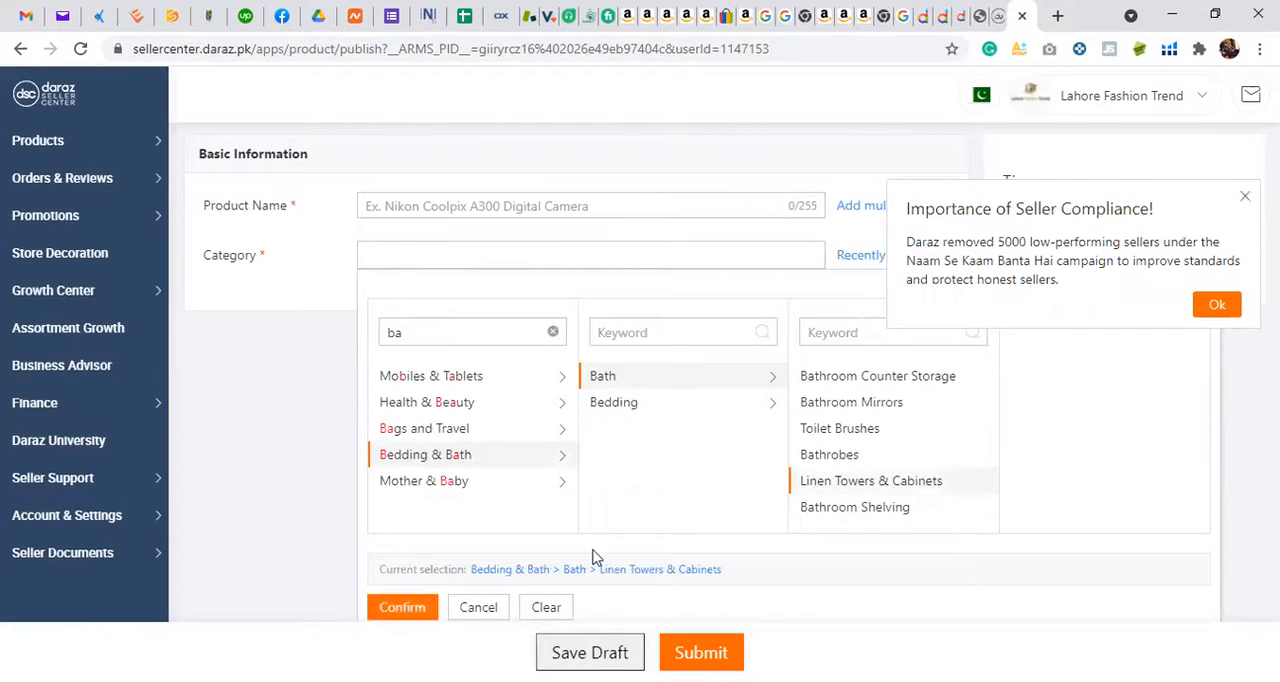
pyautogui.click(412, 611)
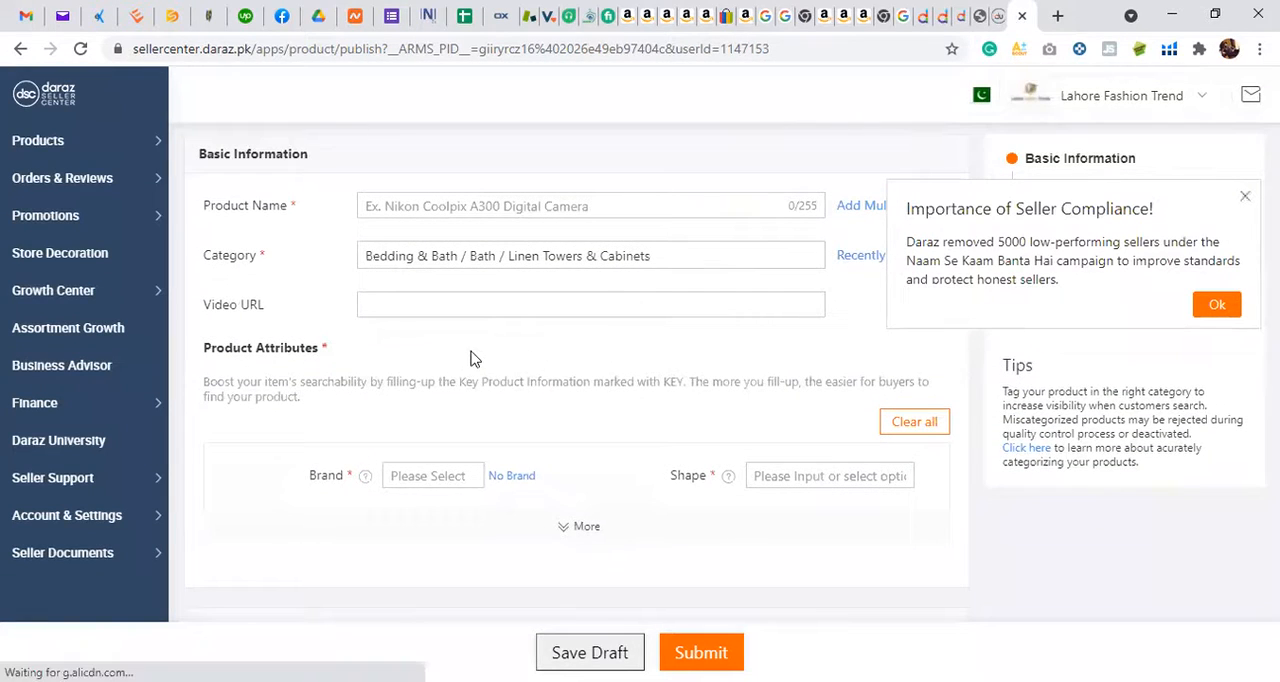
# Step: Dismiss the seller compliance notice and set the product's Shape attribute to N/A
pyautogui.scroll(-2, 465, 357)
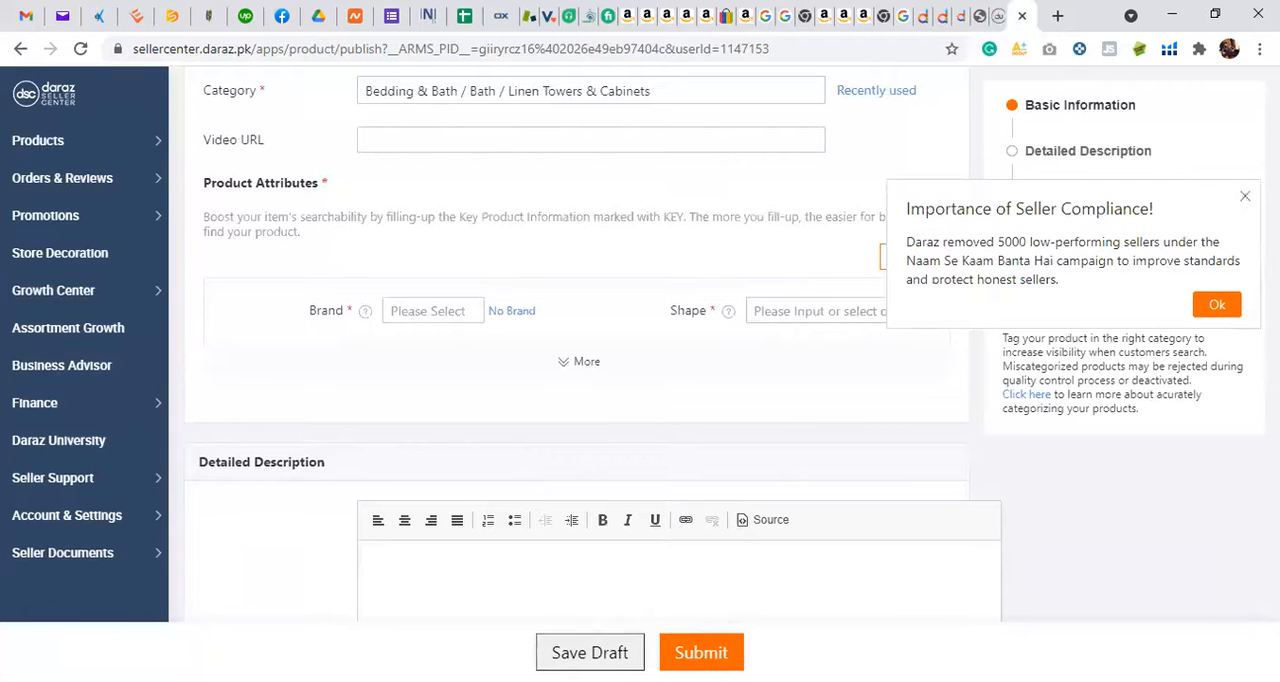
pyautogui.click(1244, 197)
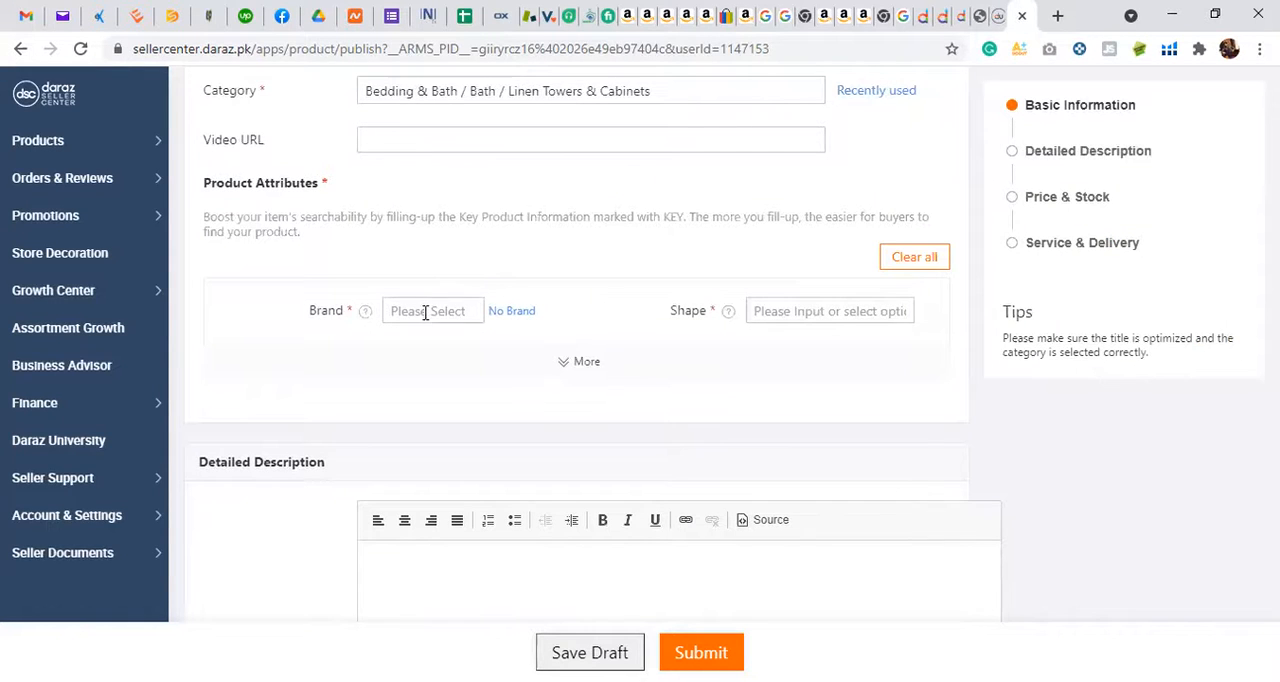
pyautogui.scroll(2, 700, 232)
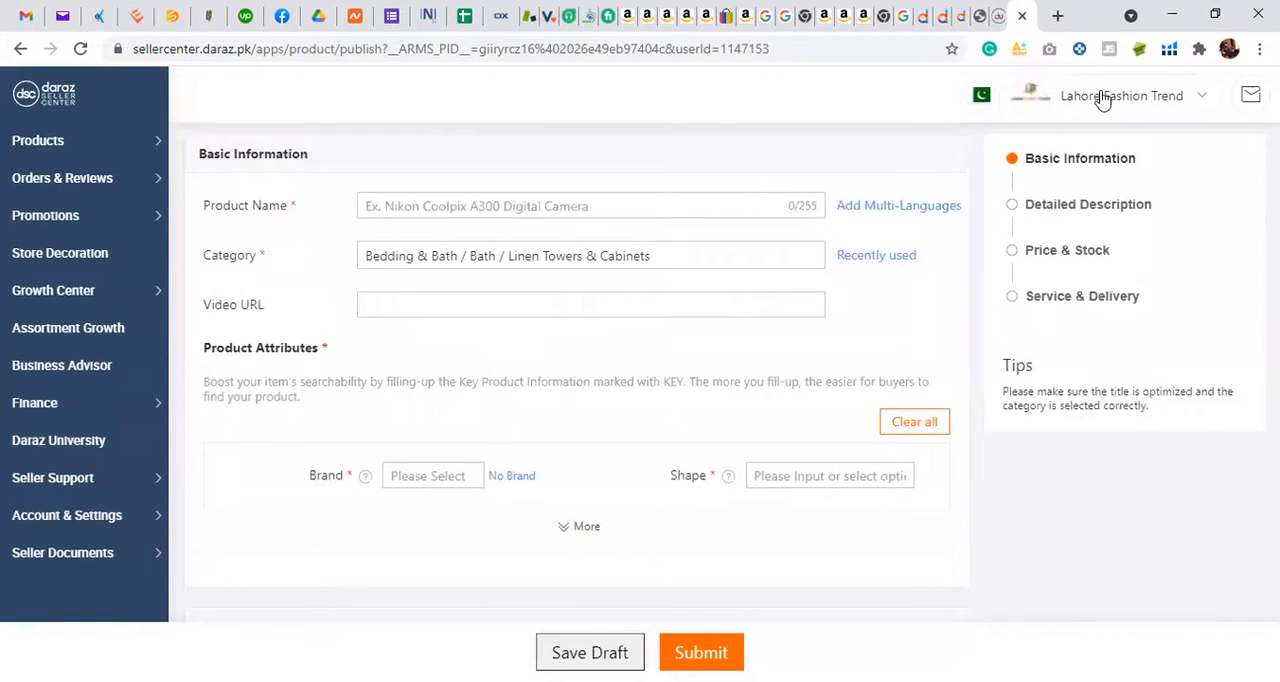
pyautogui.scroll(-2, 599, 314)
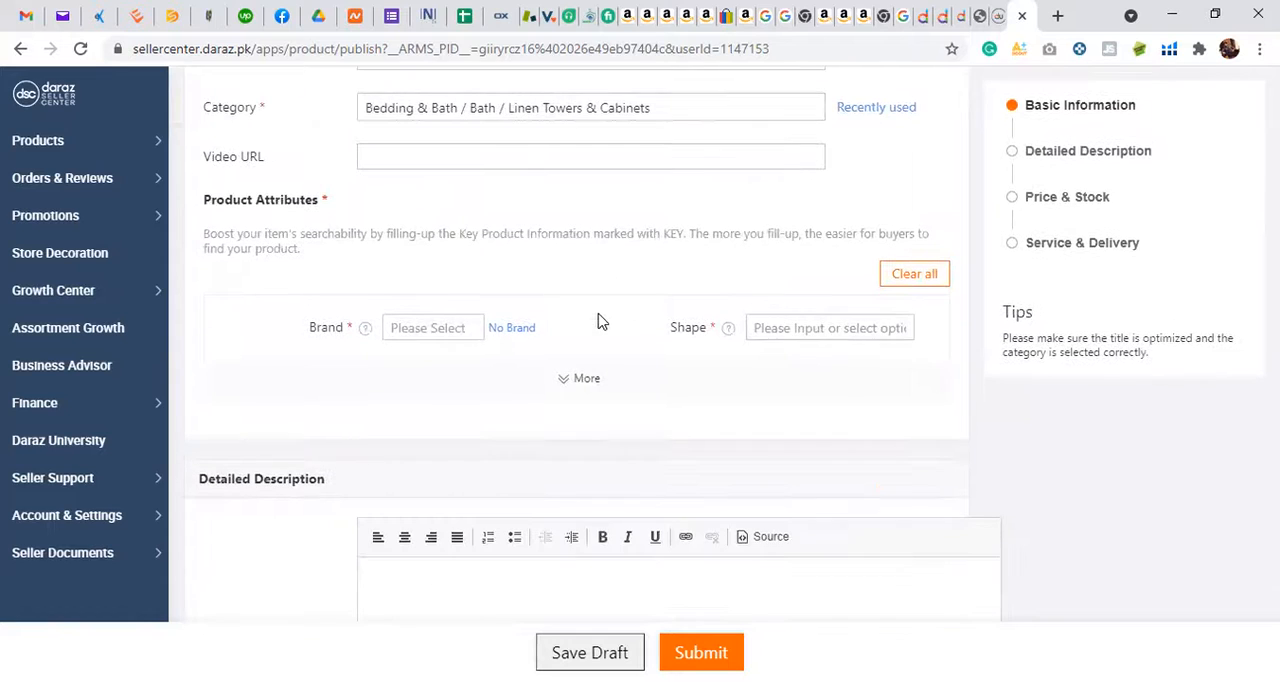
pyautogui.click(429, 335)
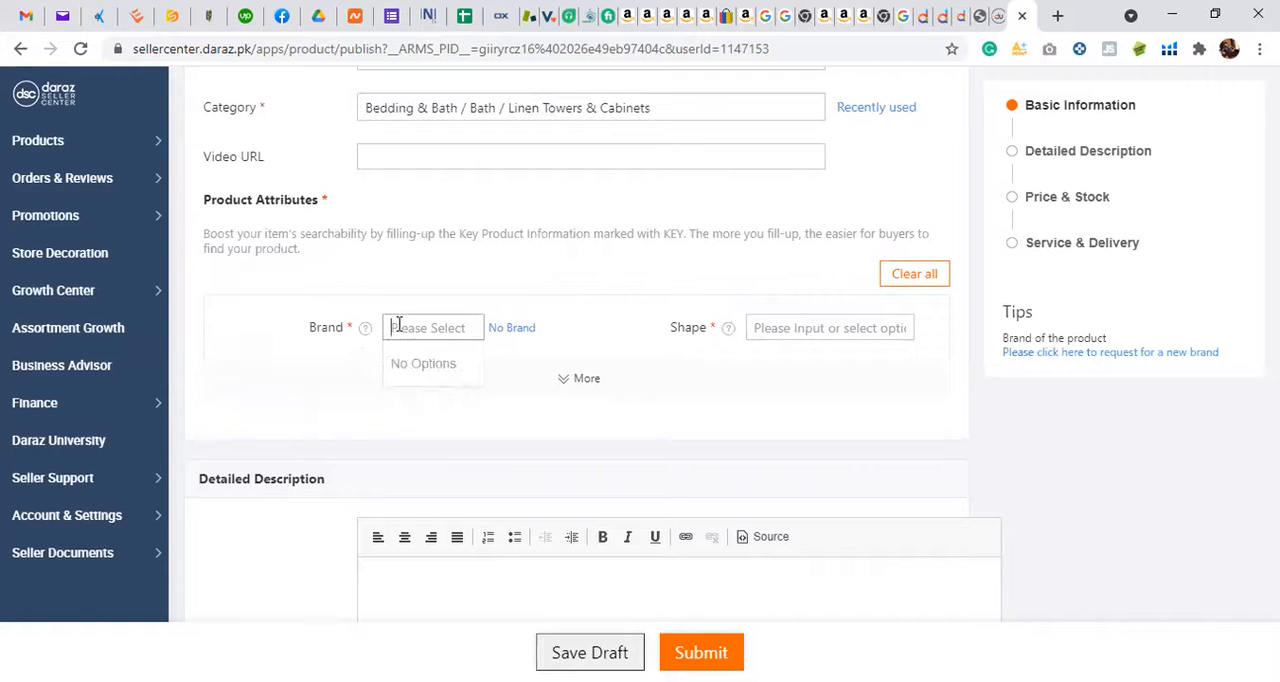
pyautogui.click(366, 328)
pyautogui.click(826, 330)
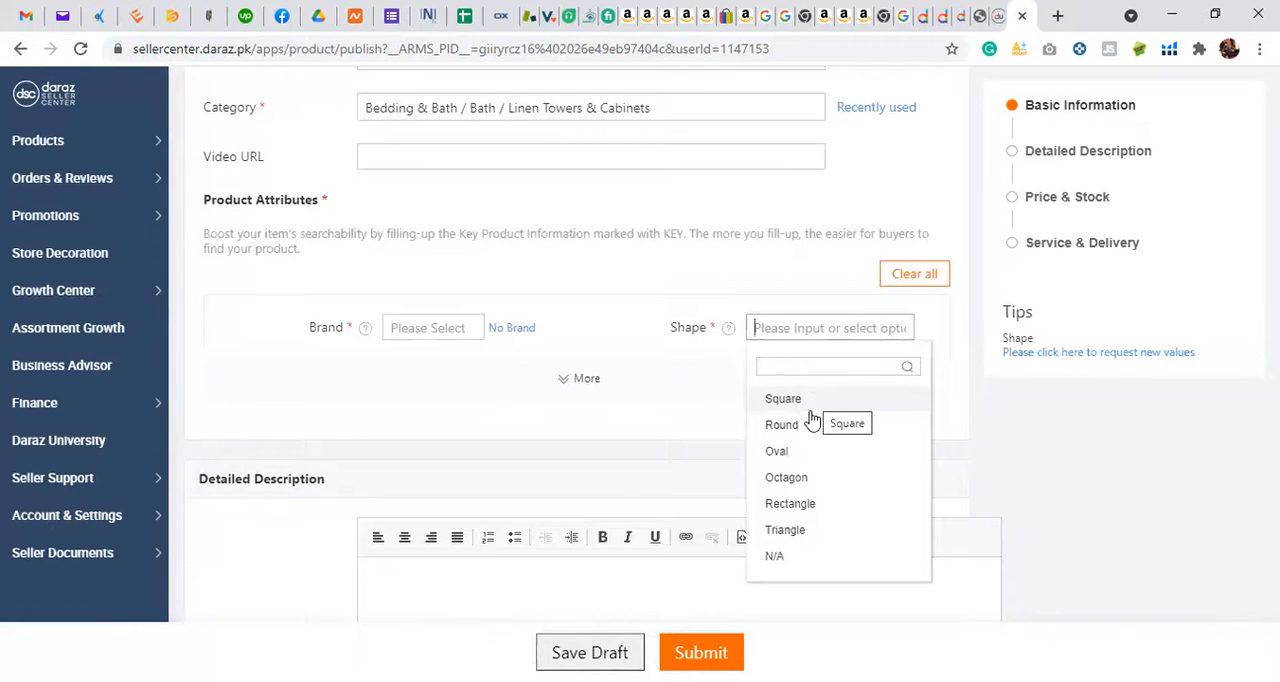
pyautogui.click(775, 557)
# Step: Examine the Short Description and Long Description editors and the attributes above them in the product form
pyautogui.scroll(-3, 655, 392)
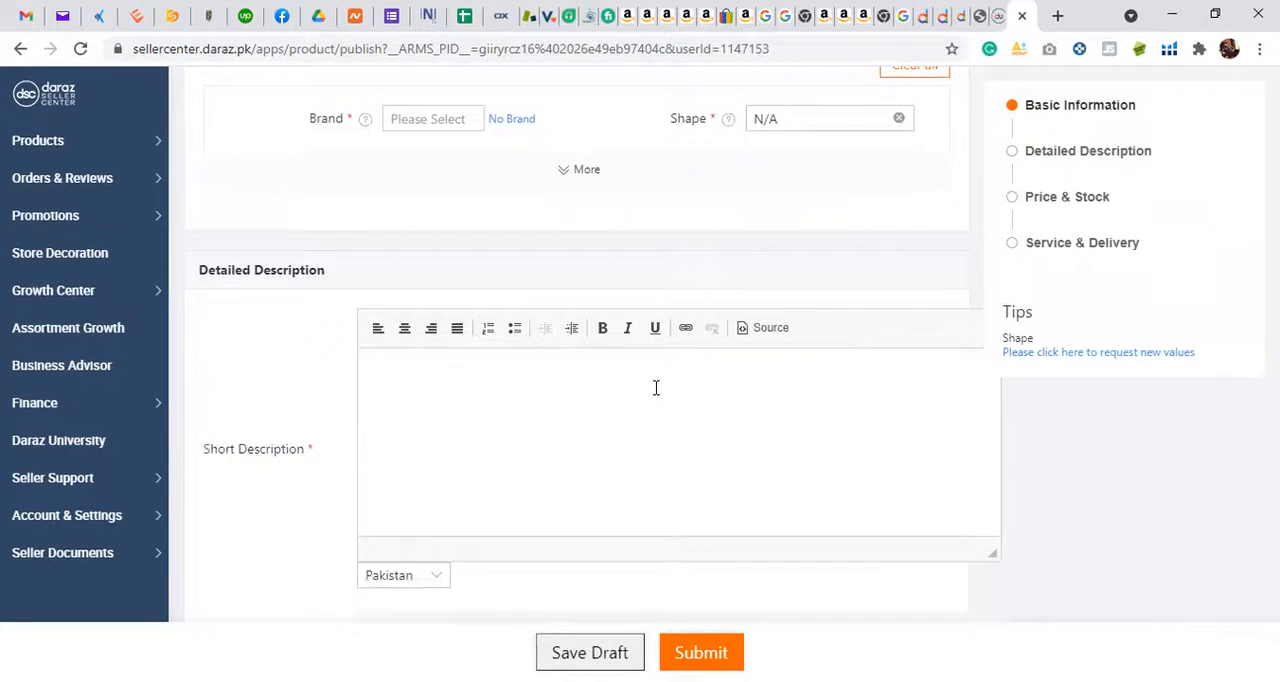
pyautogui.click(656, 388)
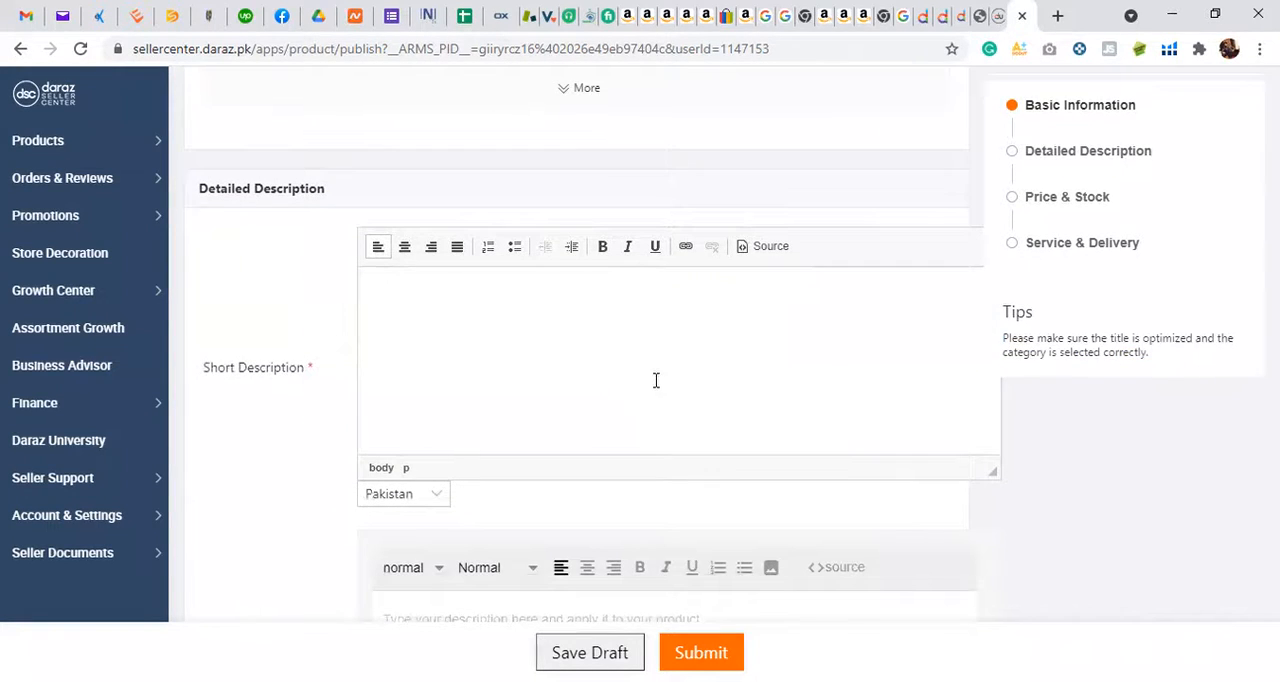
pyautogui.scroll(-1, 656, 380)
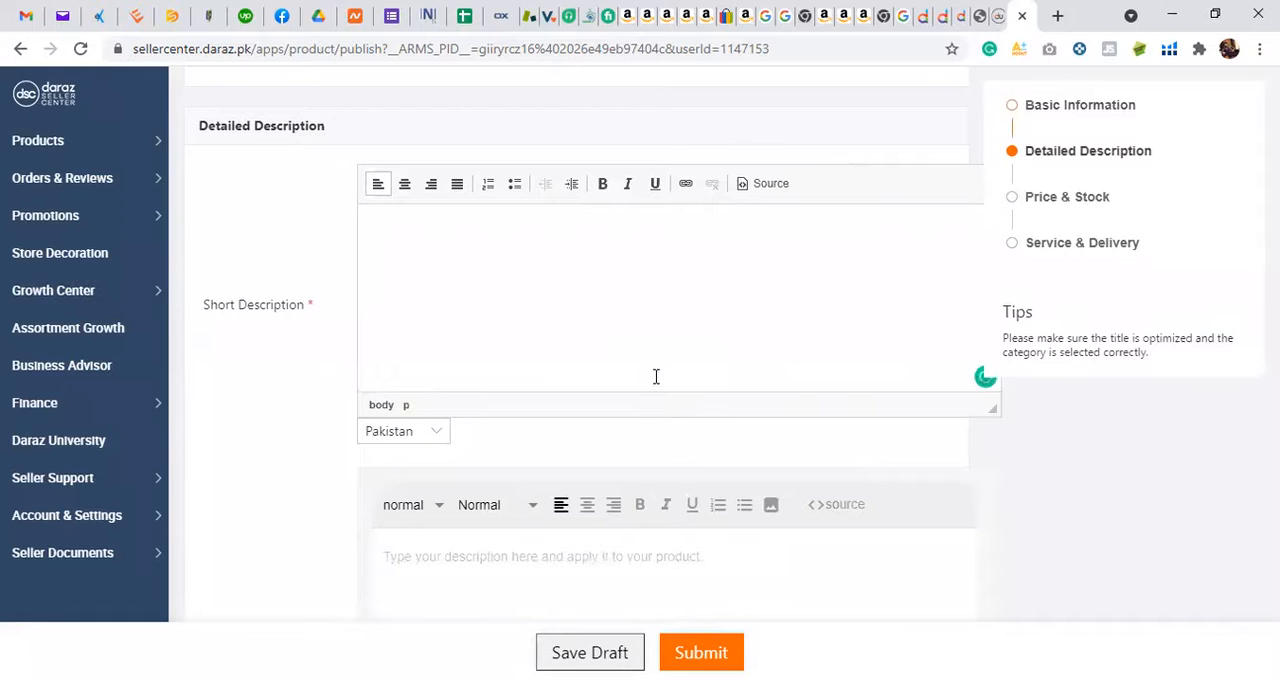
pyautogui.scroll(-1, 656, 376)
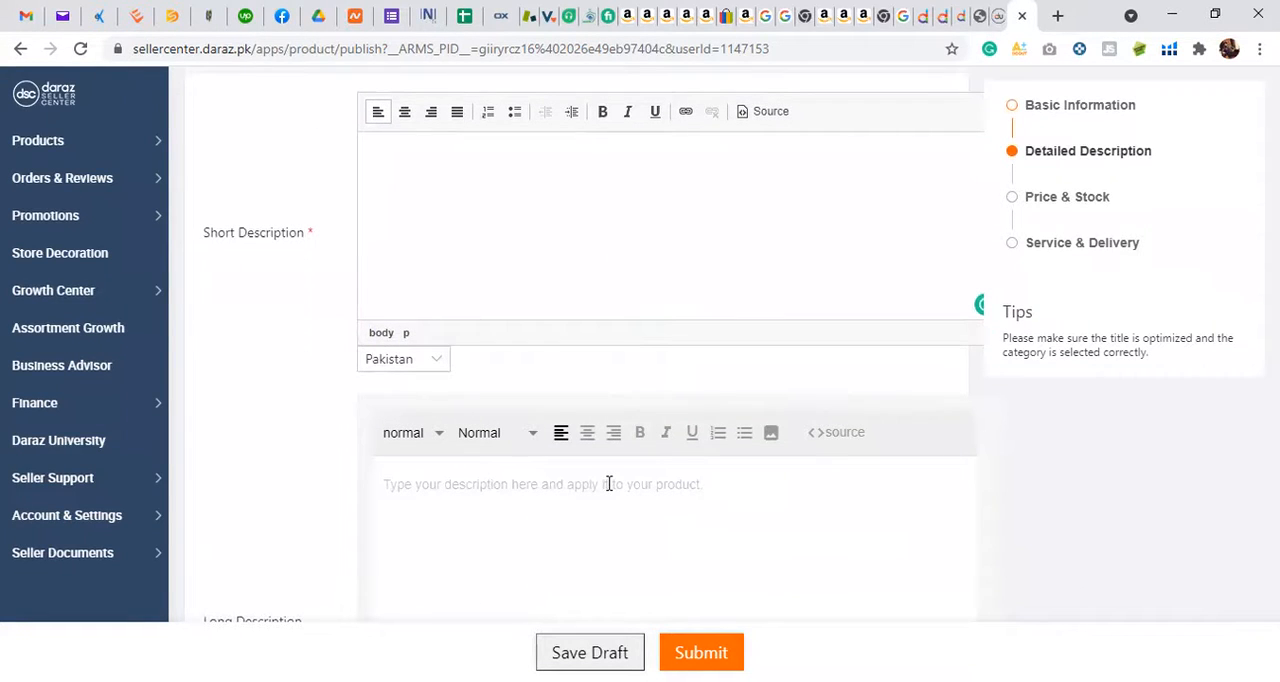
pyautogui.scroll(4, 608, 484)
pyautogui.scroll(-1, 608, 484)
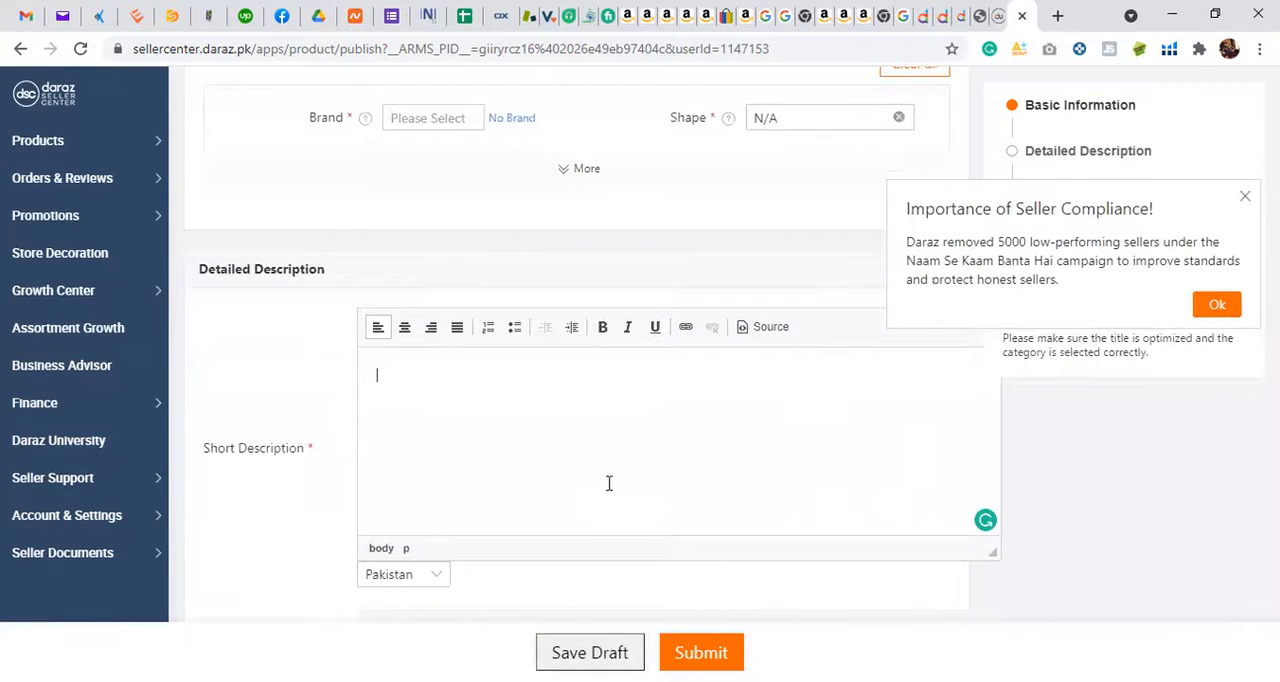
pyautogui.scroll(2, 608, 484)
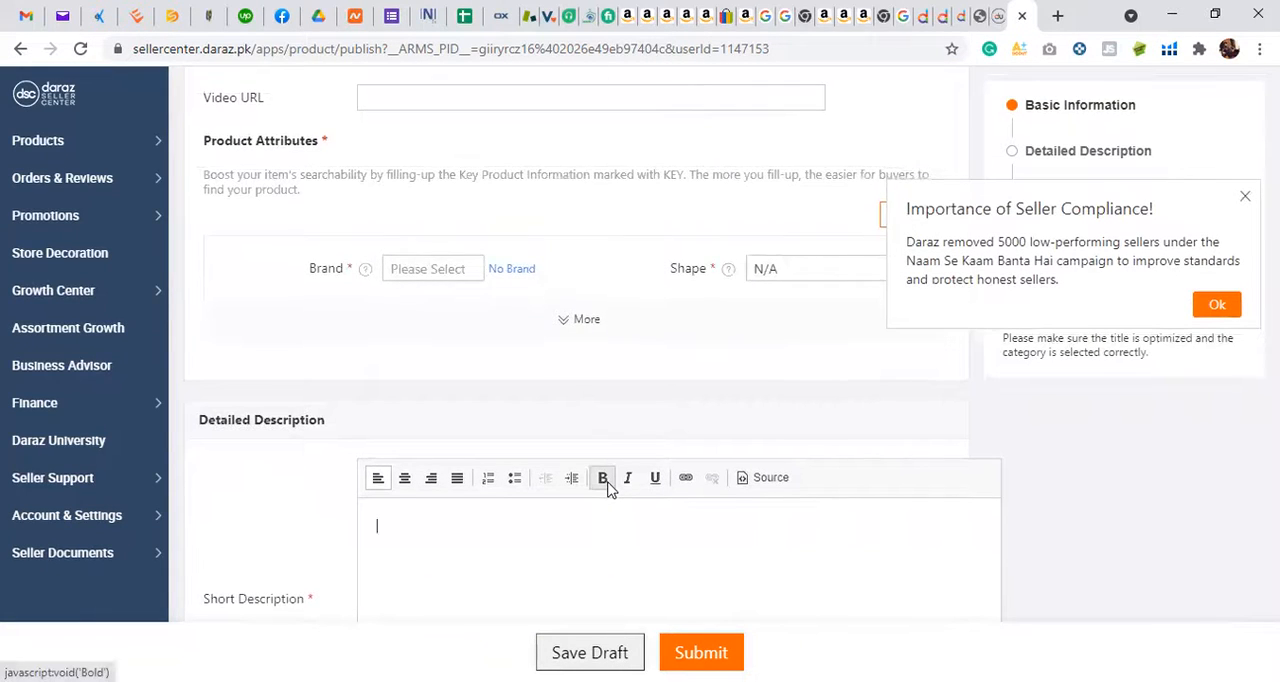
pyautogui.scroll(1, 608, 484)
pyautogui.scroll(-2, 608, 484)
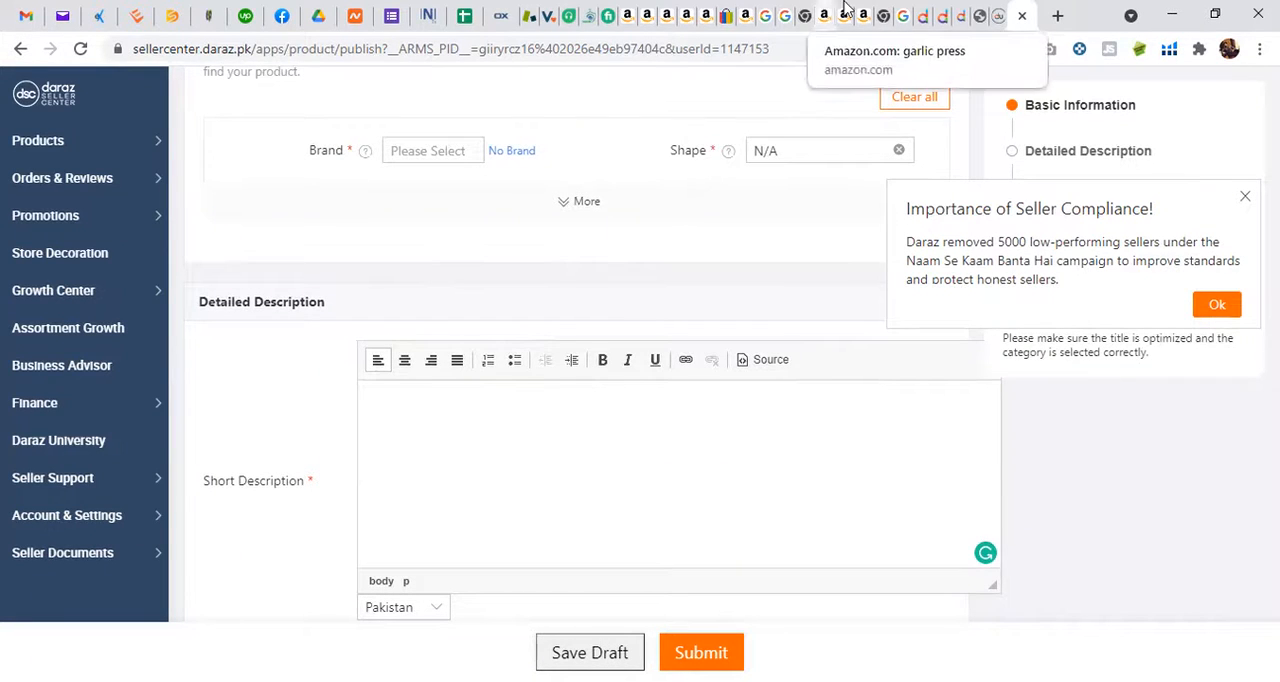
# Step: Review the product details section of the VISUAL automatic toothpaste dispenser listing on Daraz as a reference for the description
pyautogui.click(938, 8)
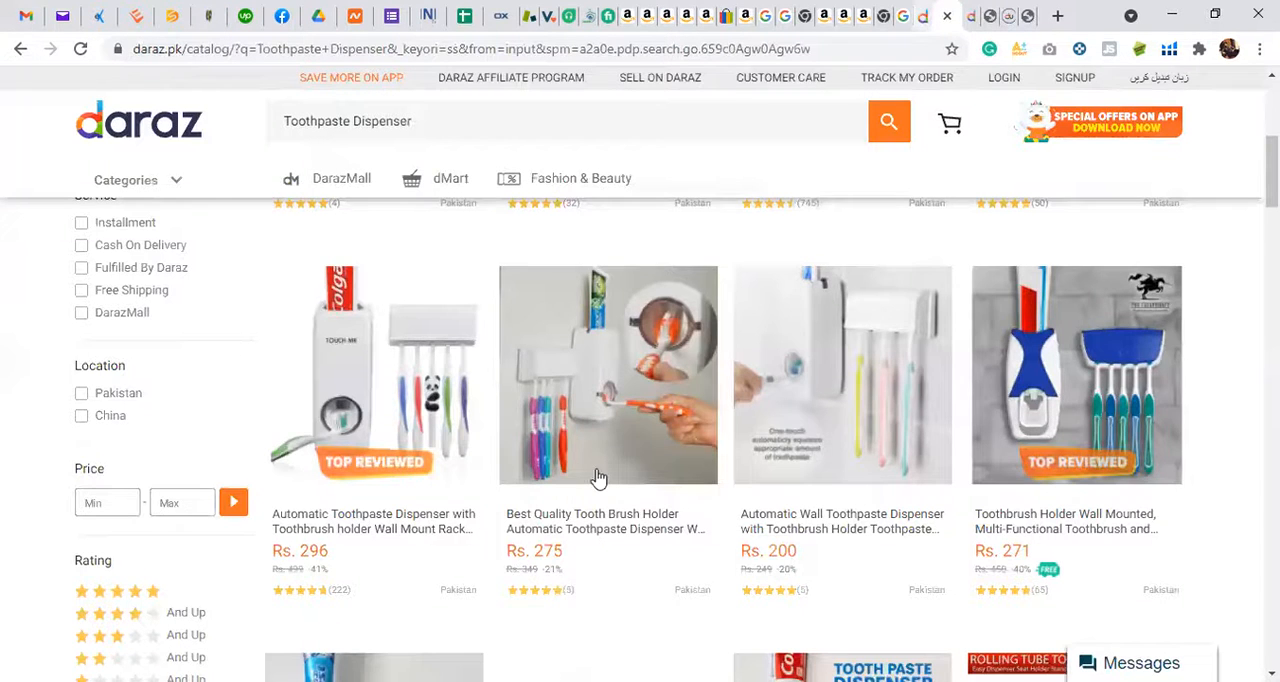
pyautogui.scroll(-3, 594, 479)
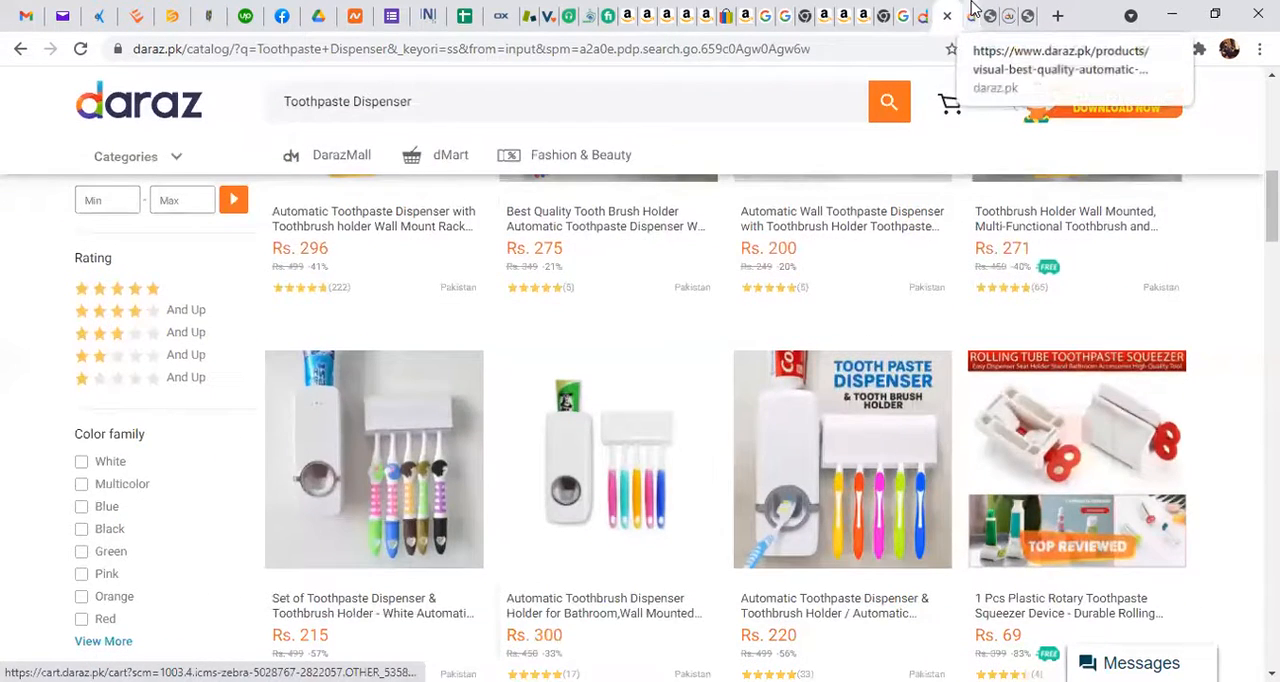
pyautogui.click(970, 10)
pyautogui.scroll(-5, 600, 534)
pyautogui.scroll(-3, 603, 530)
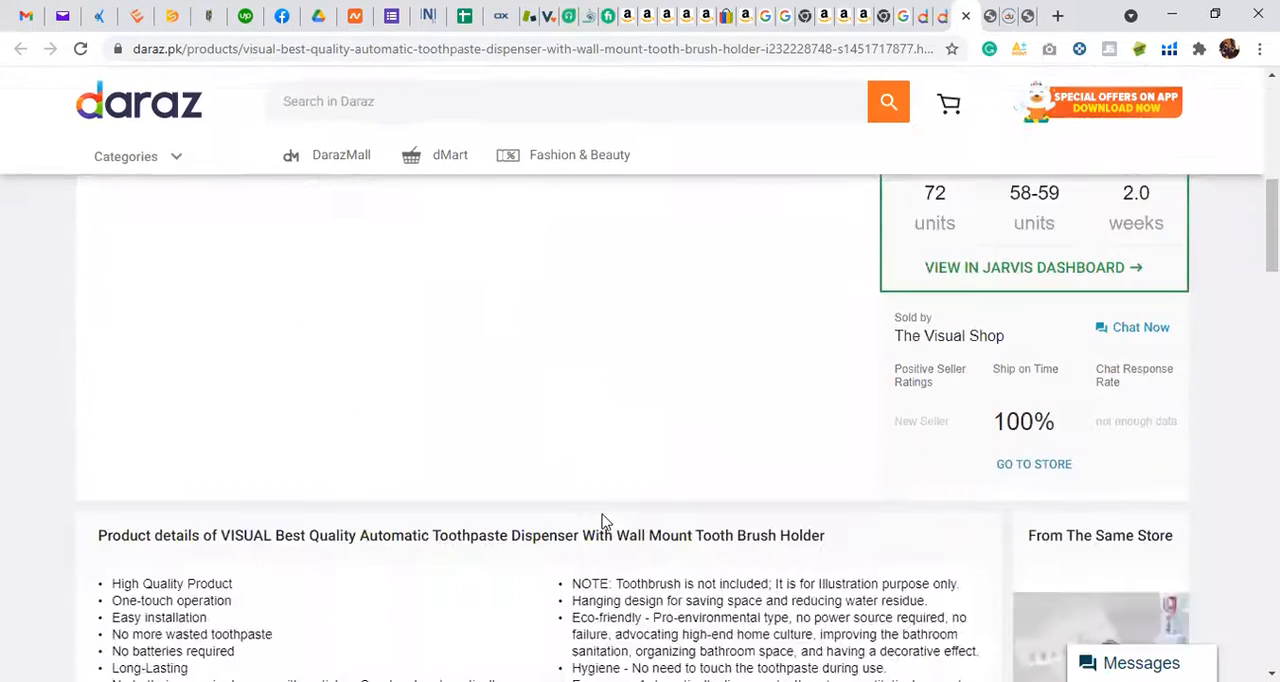
pyautogui.scroll(3, 603, 520)
pyautogui.scroll(6, 601, 514)
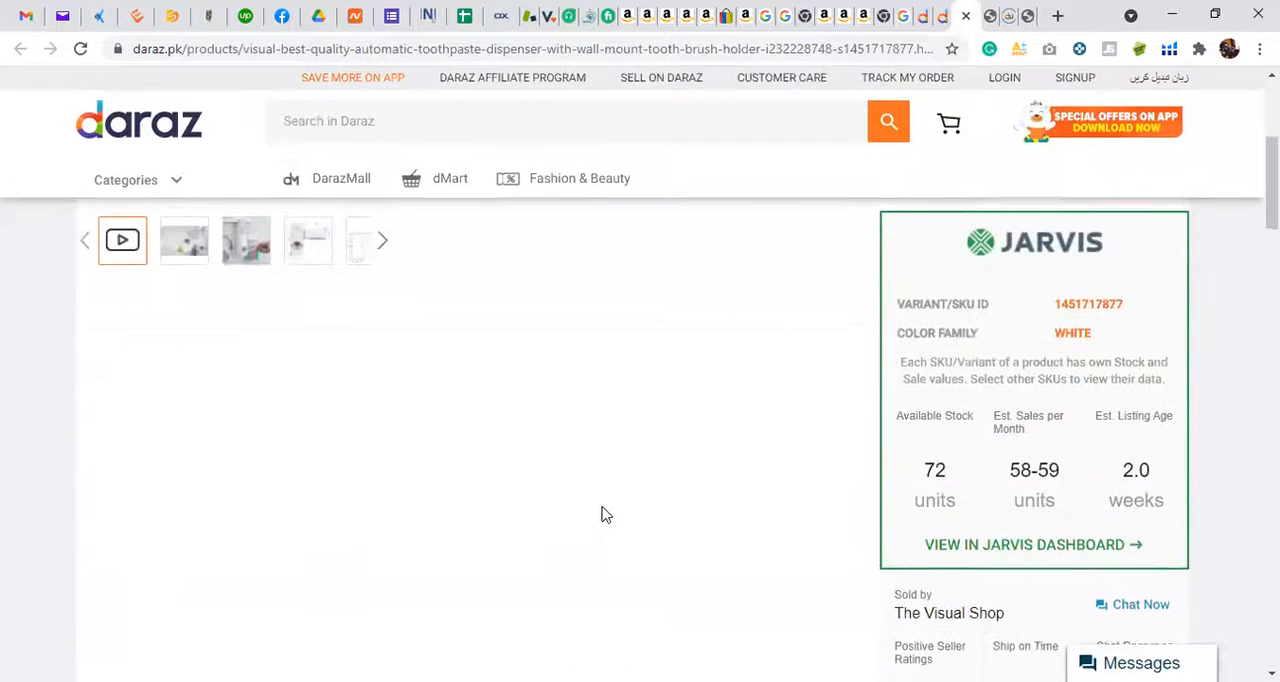
pyautogui.rightClick(603, 514)
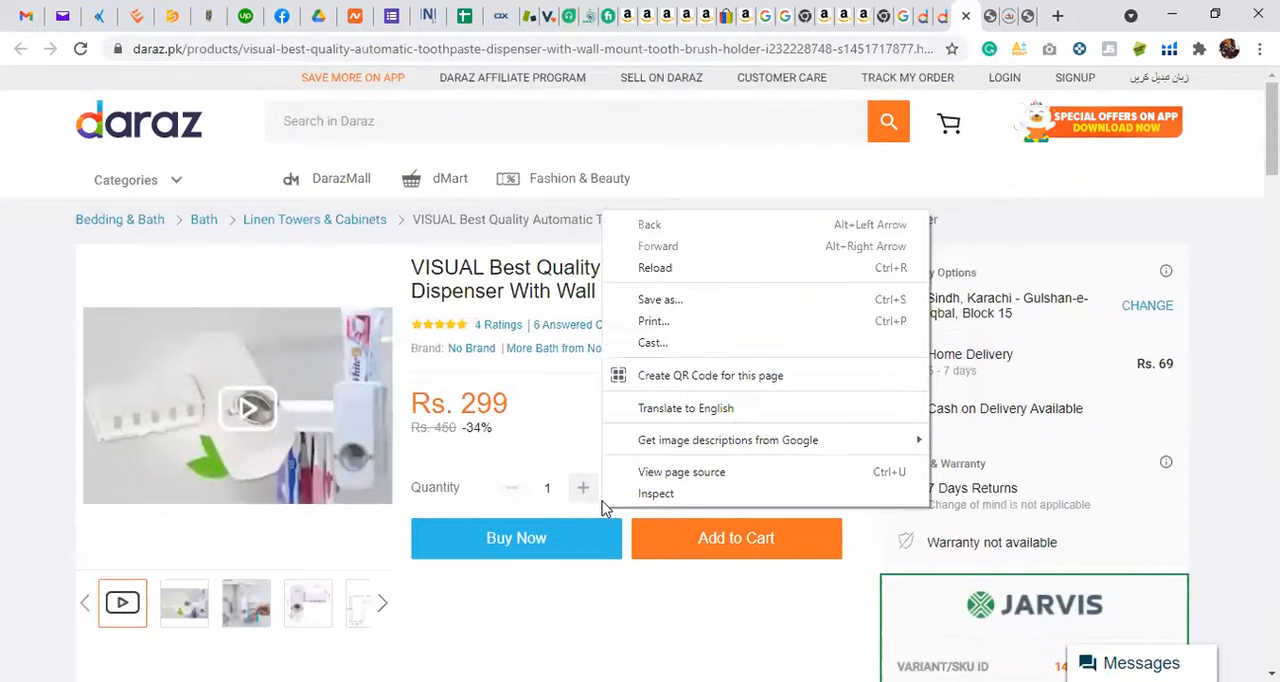
pyautogui.scroll(-8, 436, 608)
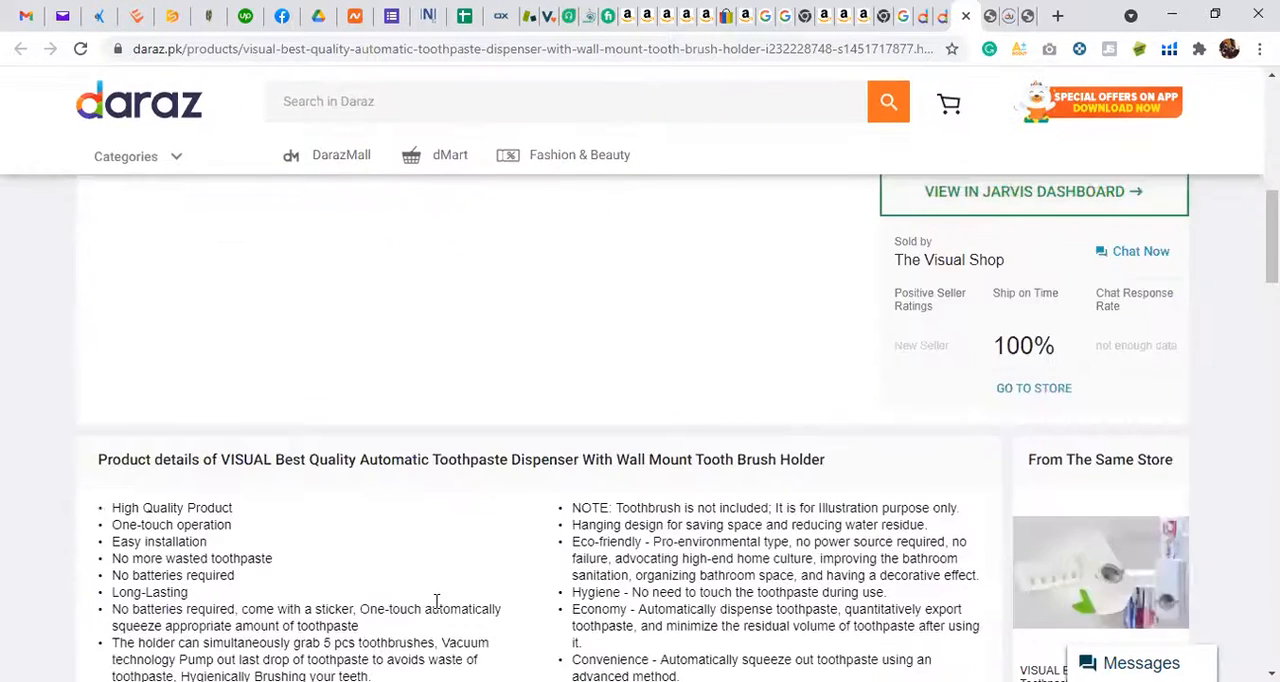
# Step: Review the description image, ratings and price section of the VISUAL automatic toothpaste dispenser listing
pyautogui.scroll(1, 436, 608)
pyautogui.scroll(-10, 436, 608)
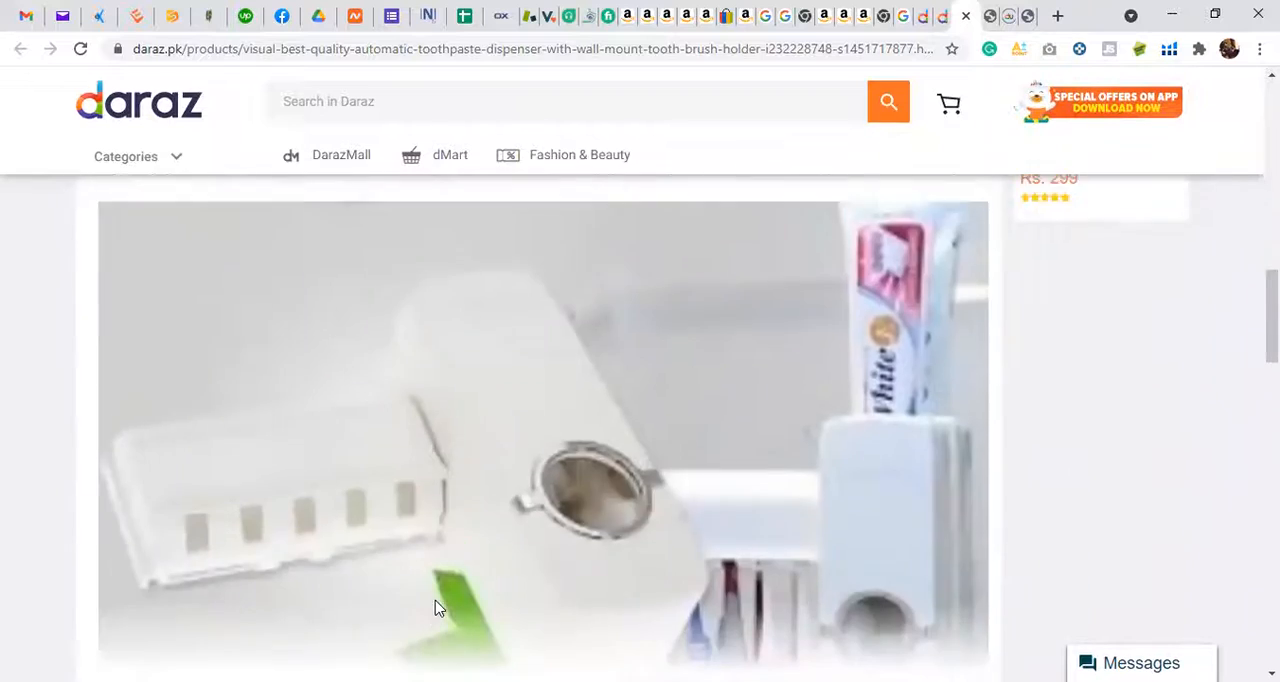
pyautogui.scroll(3, 436, 604)
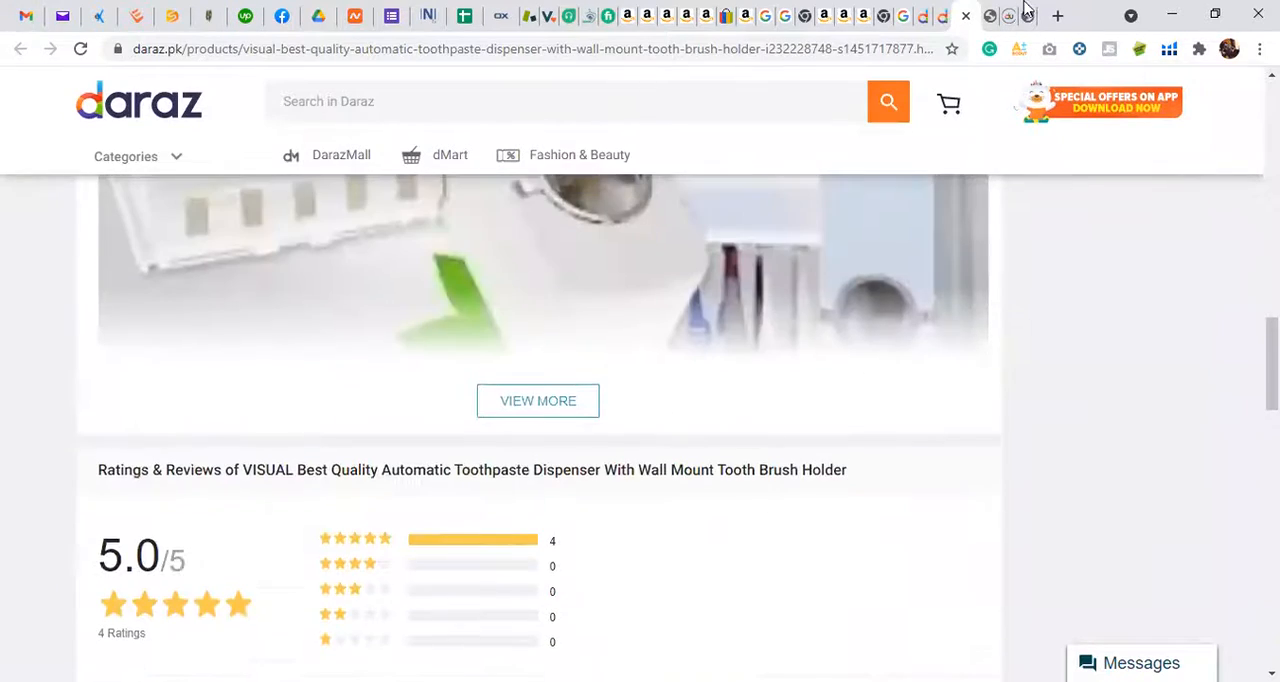
pyautogui.scroll(6, 701, 270)
pyautogui.scroll(5, 703, 274)
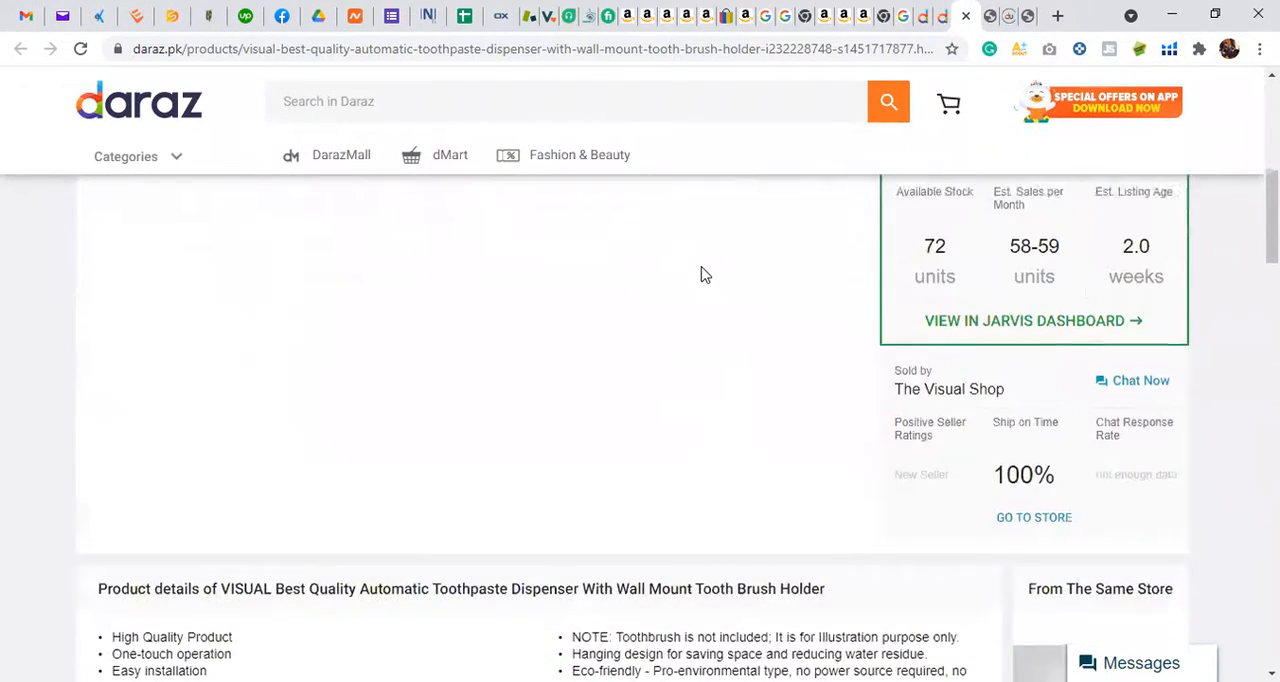
pyautogui.scroll(2, 518, 393)
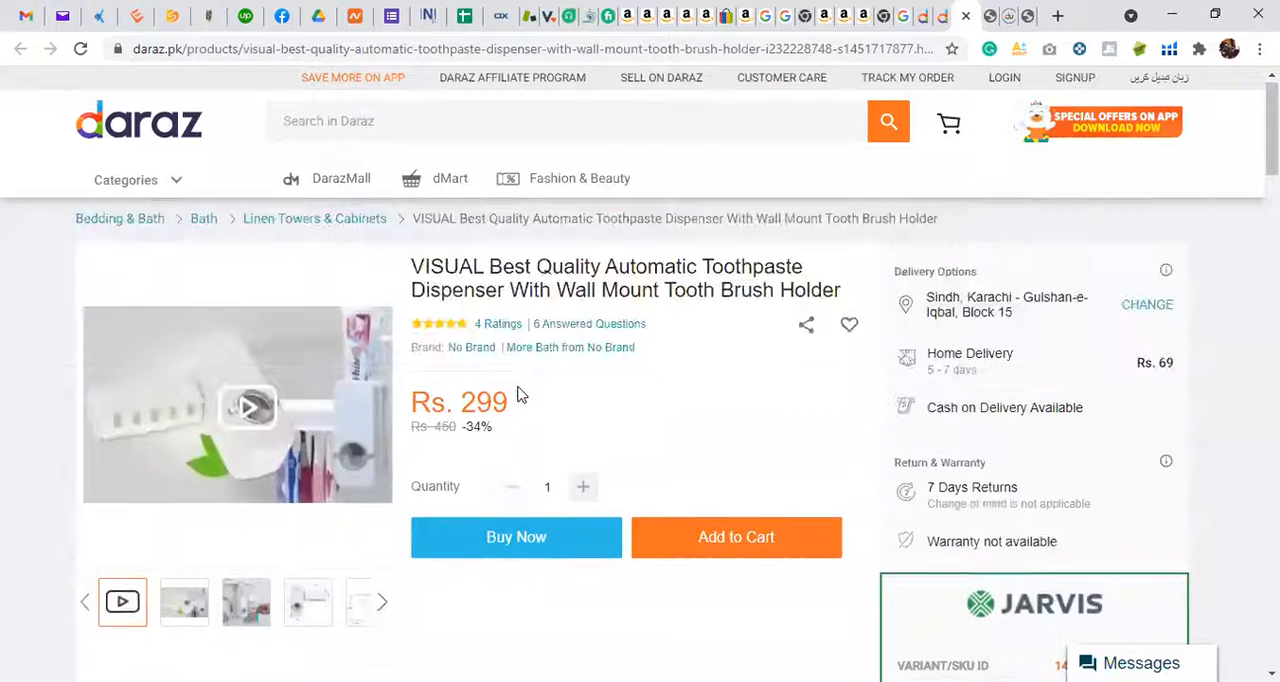
# Step: From the Toothpaste Dispenser search results, open the Automatic Toothbrush Dispenser Holder for Bathroom listing in a new tab
pyautogui.click(928, 10)
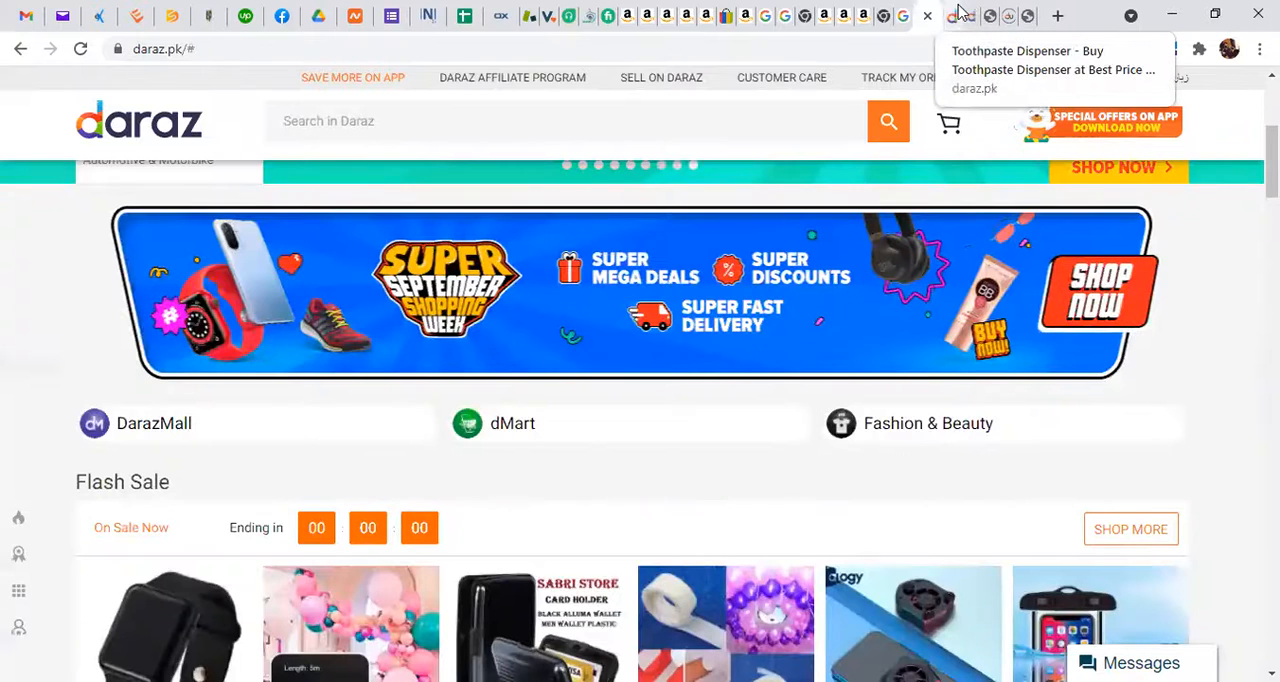
pyautogui.scroll(-2, 567, 230)
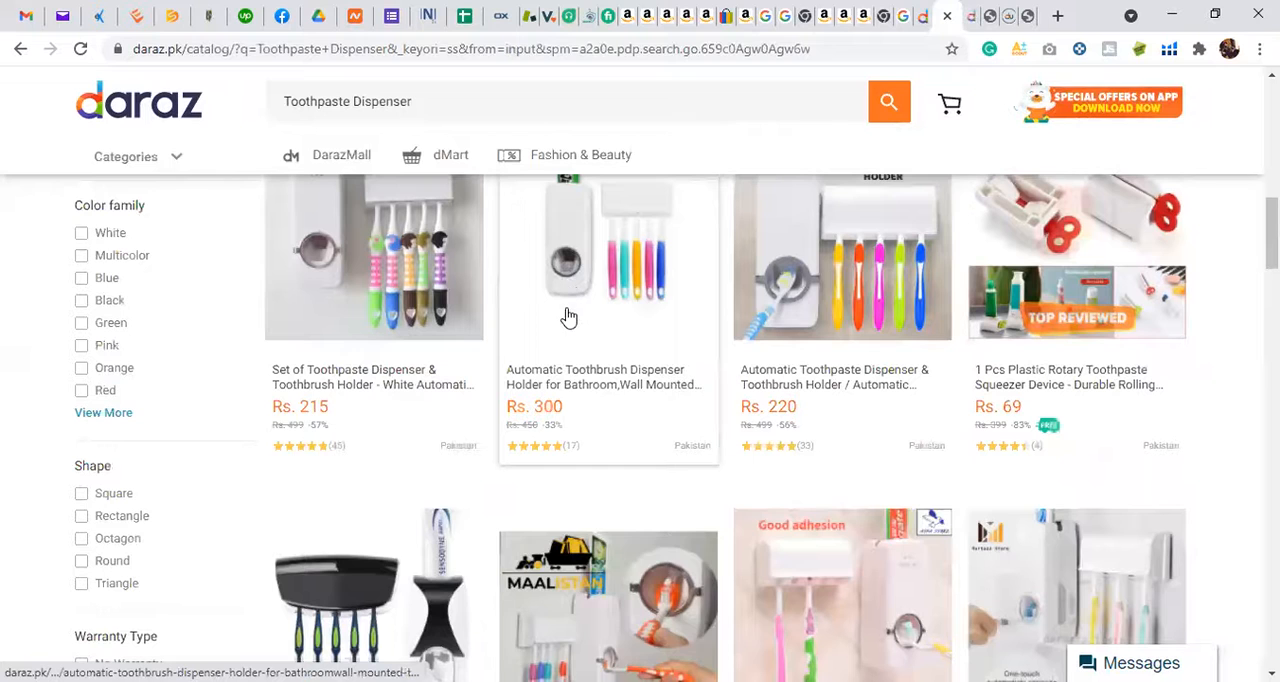
pyautogui.rightClick(567, 316)
pyautogui.click(702, 317)
pyautogui.rightClick(790, 291)
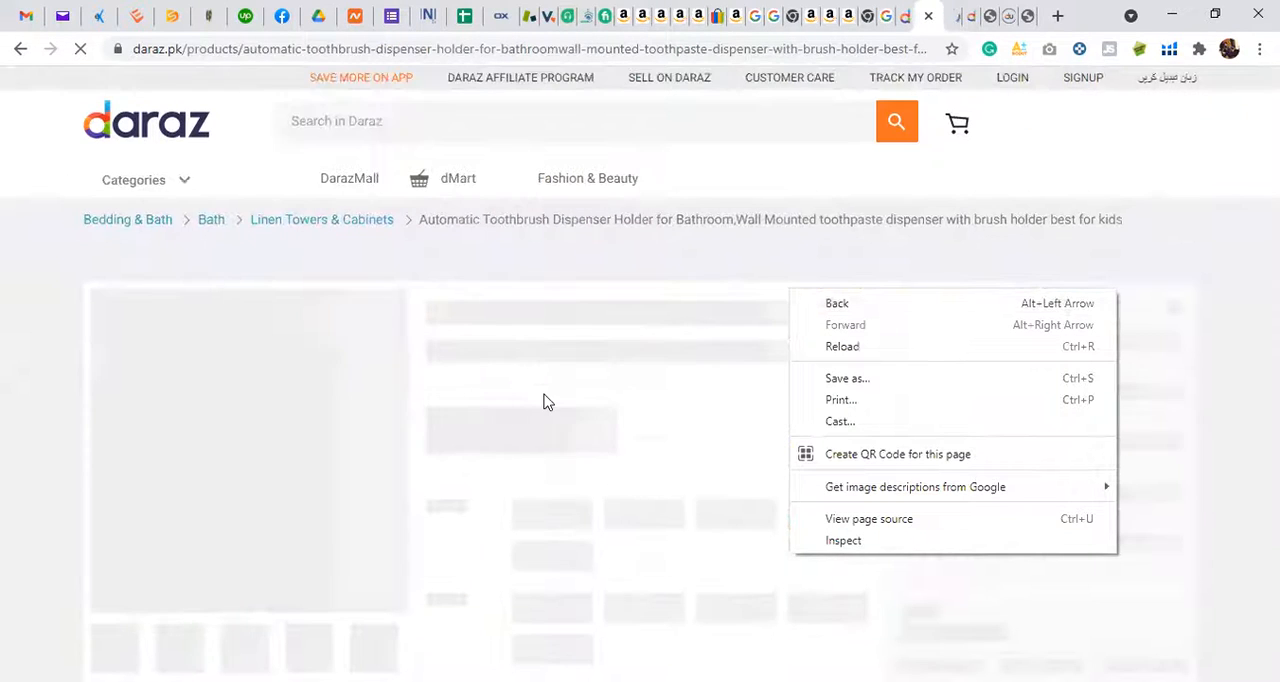
pyautogui.click(544, 395)
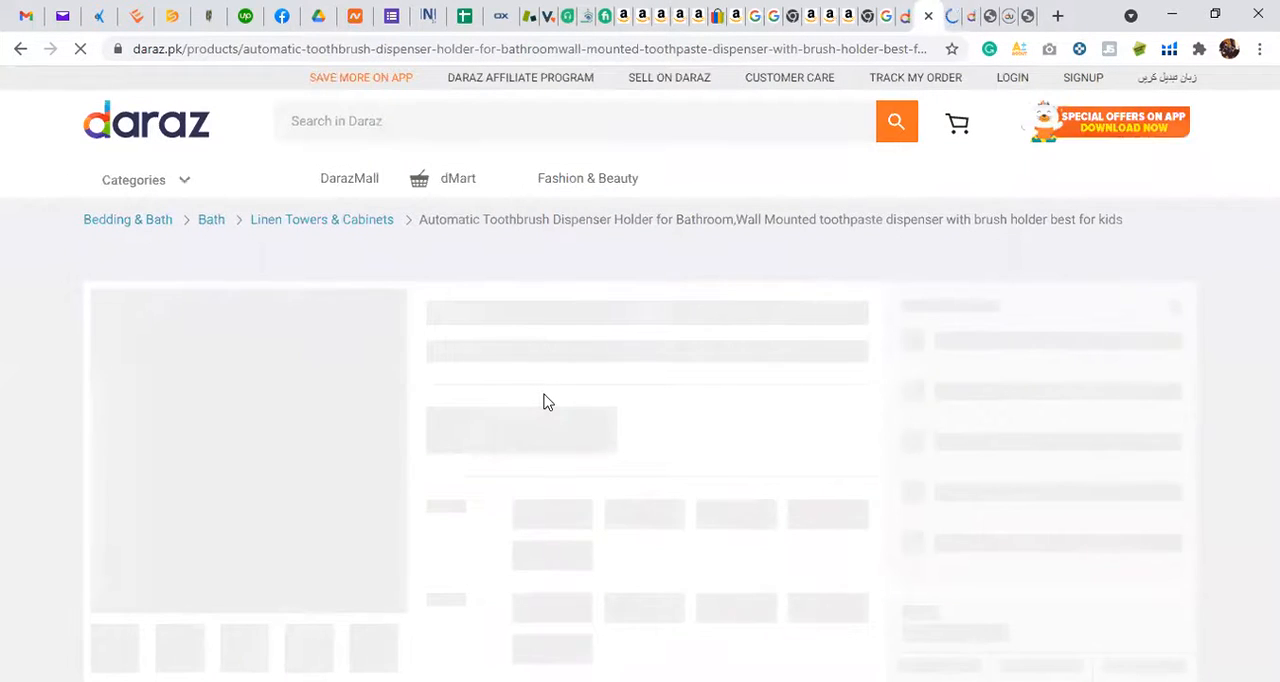
pyautogui.click(950, 15)
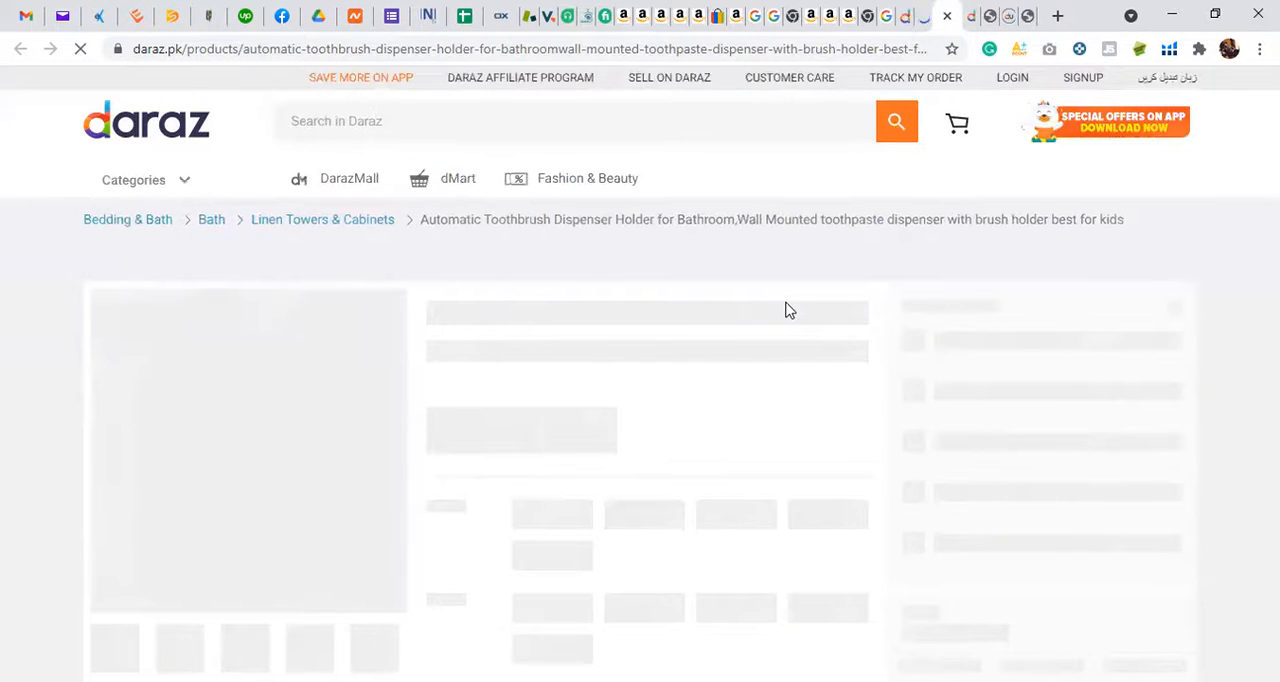
# Step: Review the product details, description text and ratings of the Automatic Toothbrush Dispenser Holder listing as a second reference
pyautogui.scroll(-4, 785, 300)
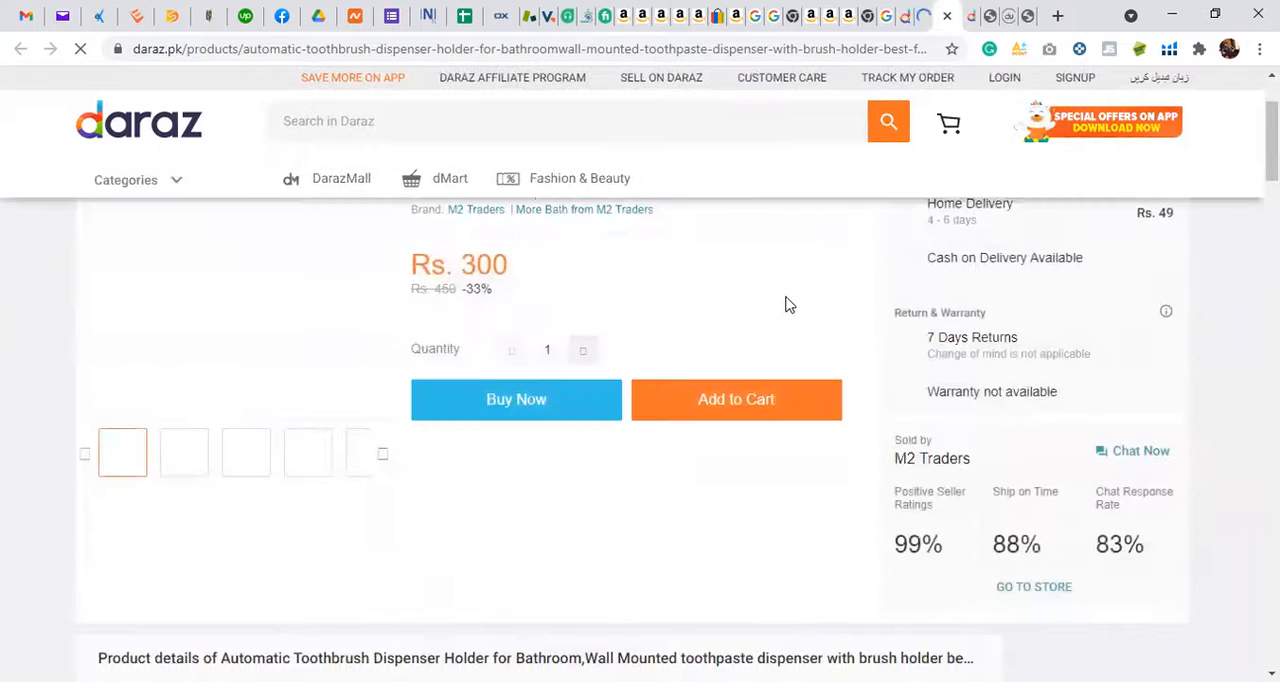
pyautogui.scroll(-2, 789, 297)
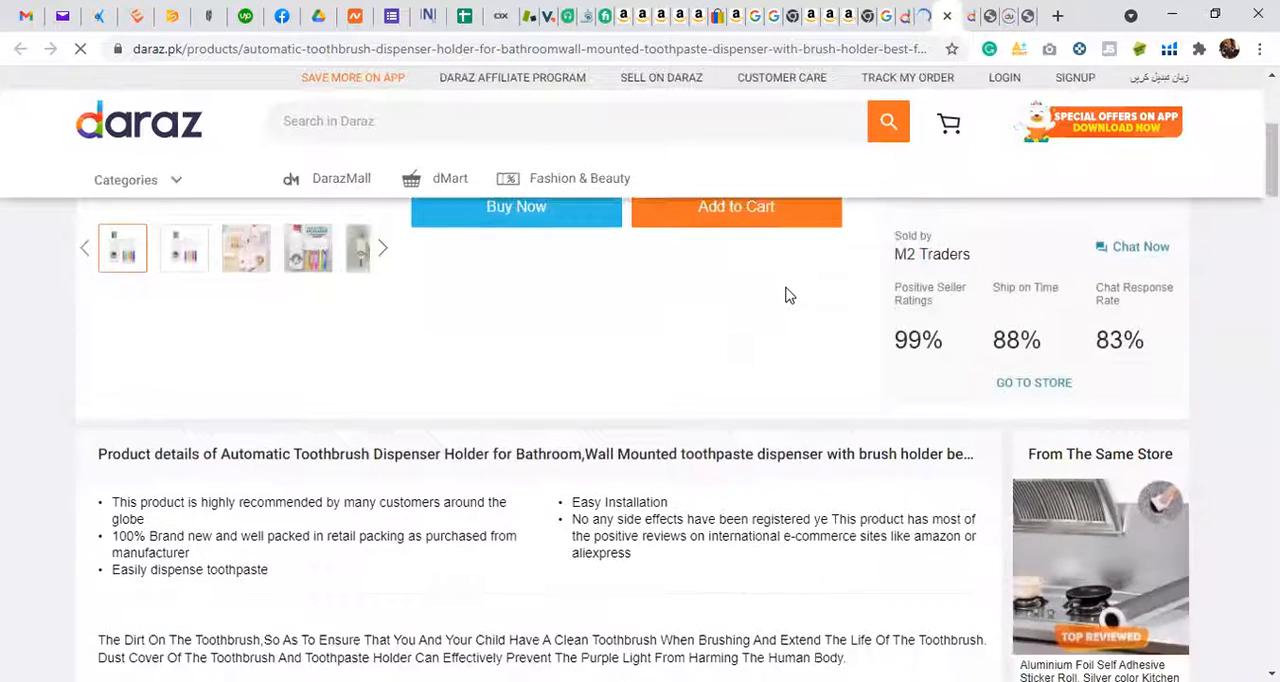
pyautogui.scroll(3, 787, 288)
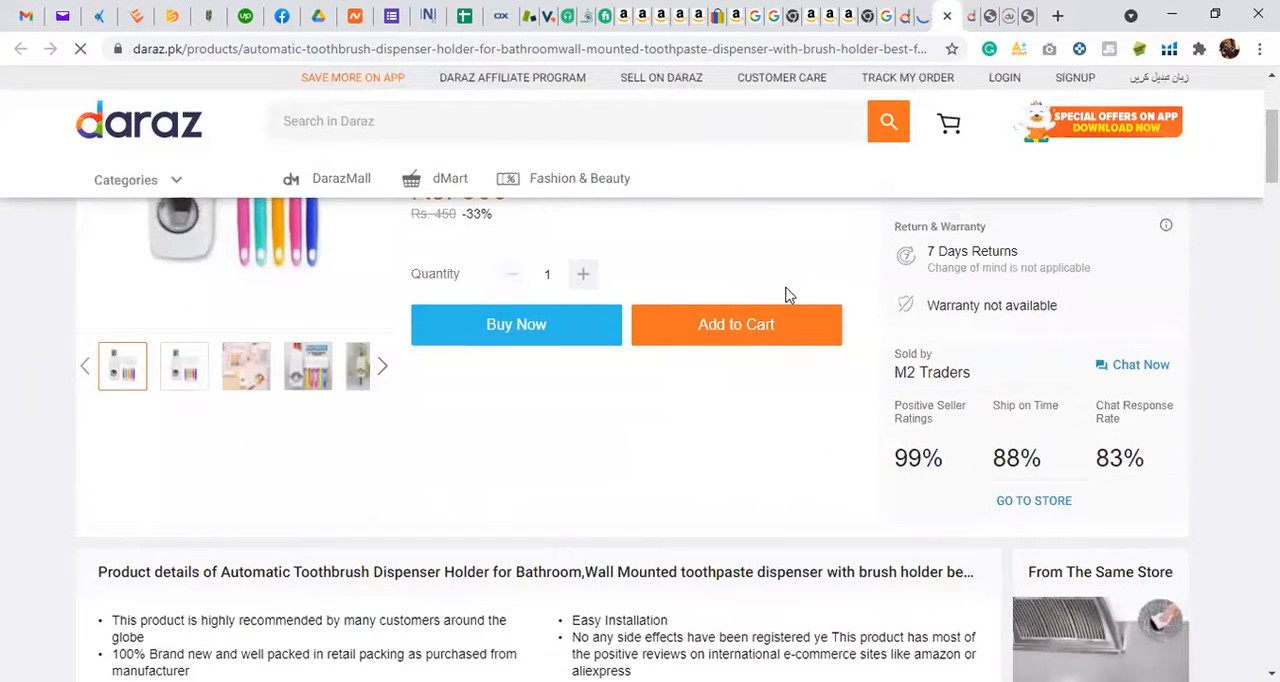
pyautogui.scroll(2, 785, 295)
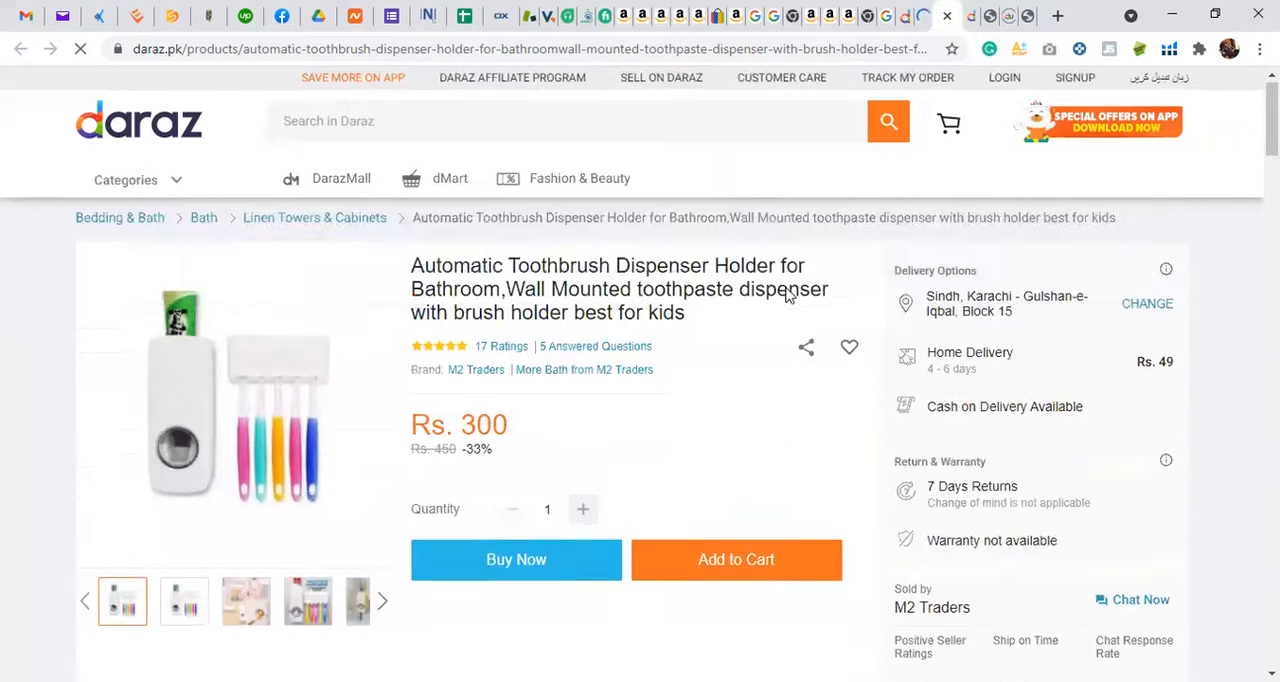
pyautogui.scroll(-2, 788, 285)
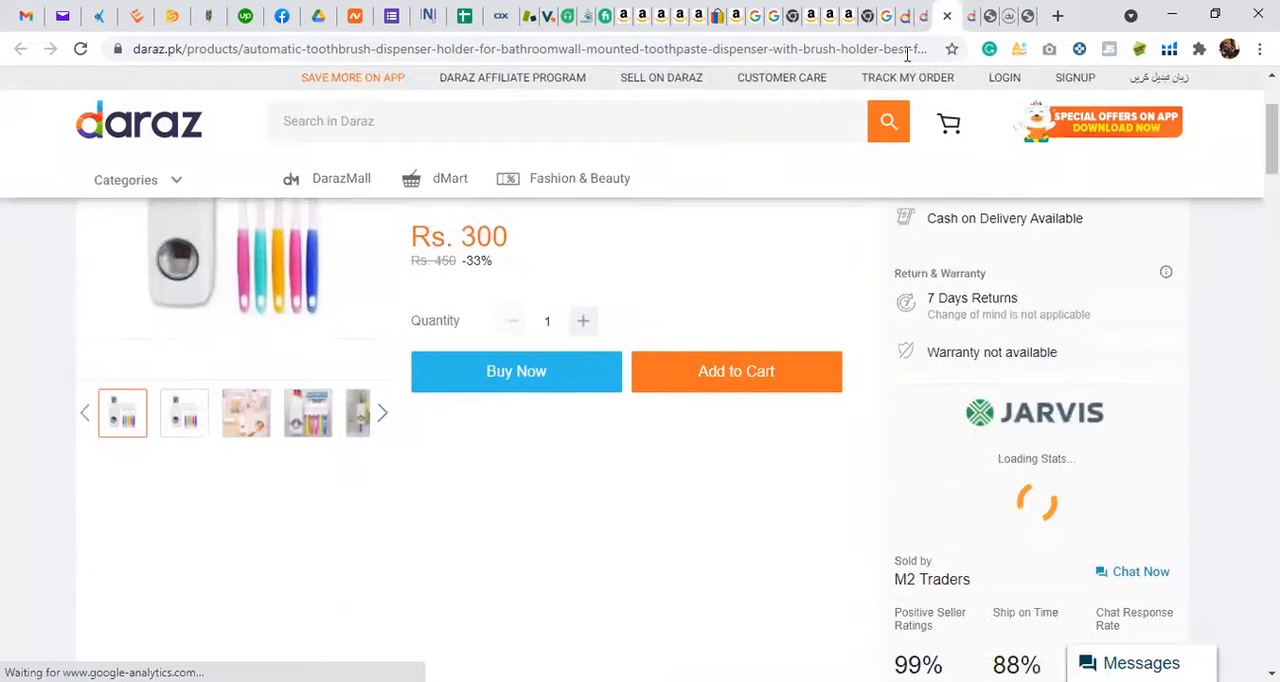
pyautogui.click(922, 10)
pyautogui.scroll(-3, 579, 429)
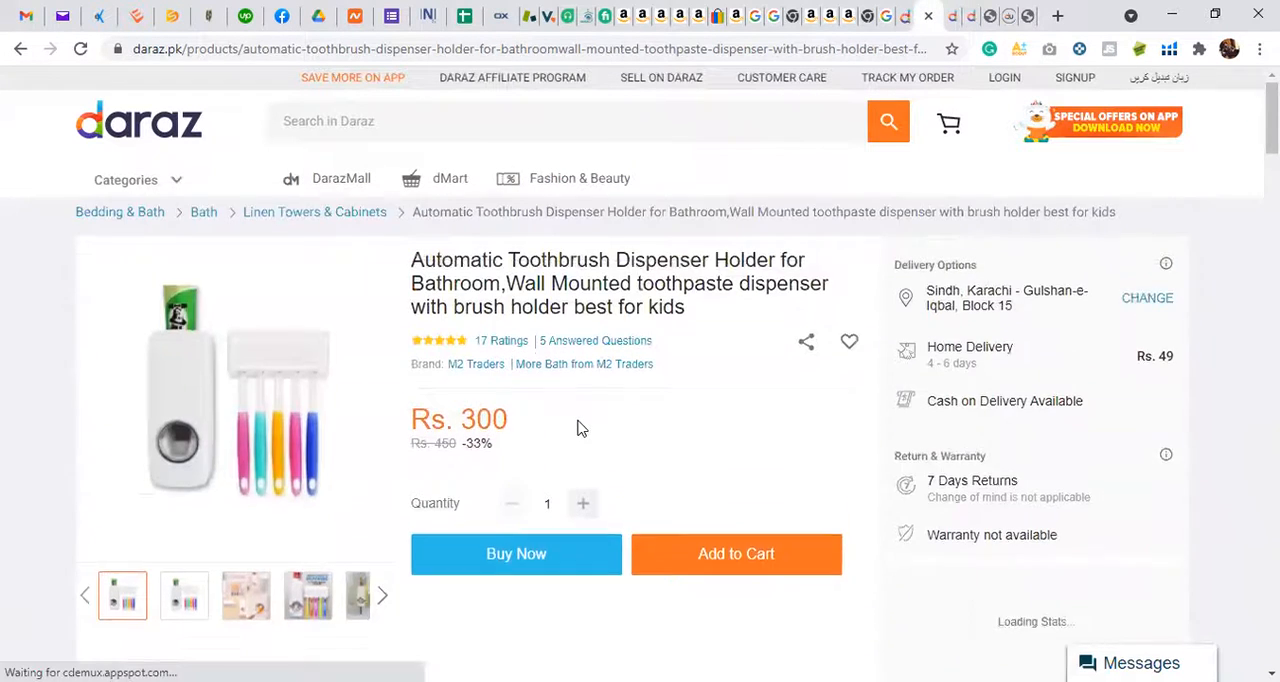
pyautogui.scroll(-2, 579, 429)
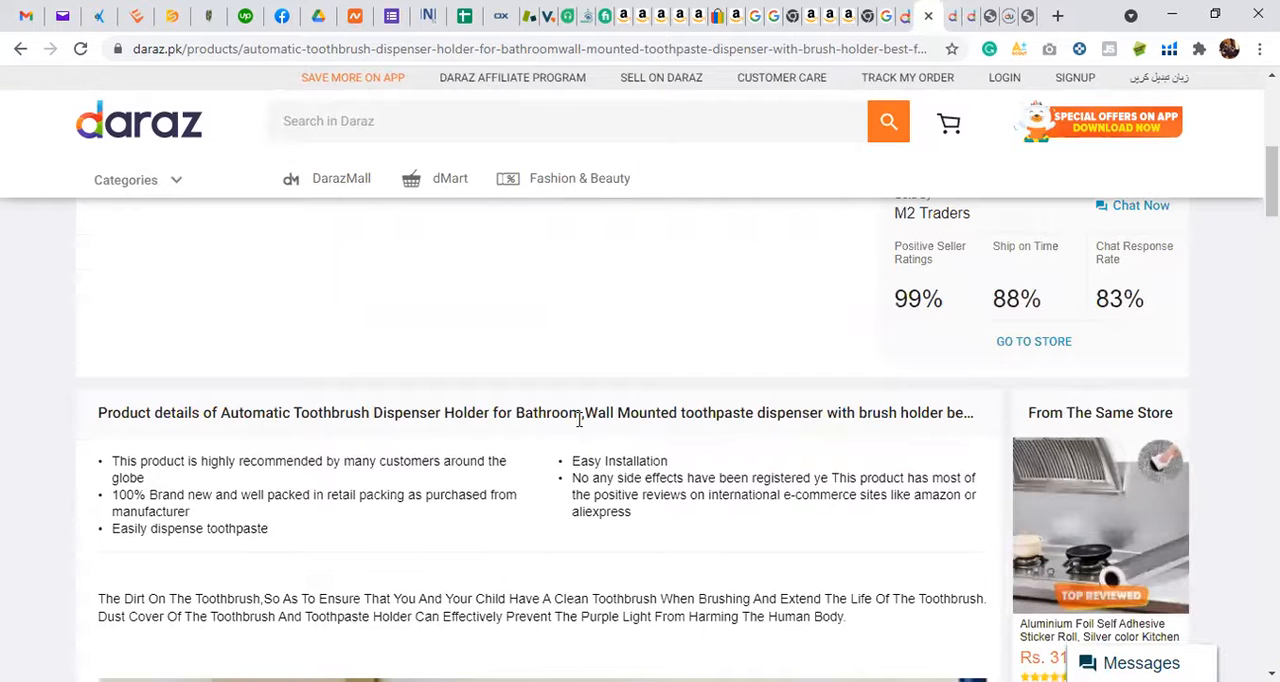
pyautogui.scroll(-9, 463, 525)
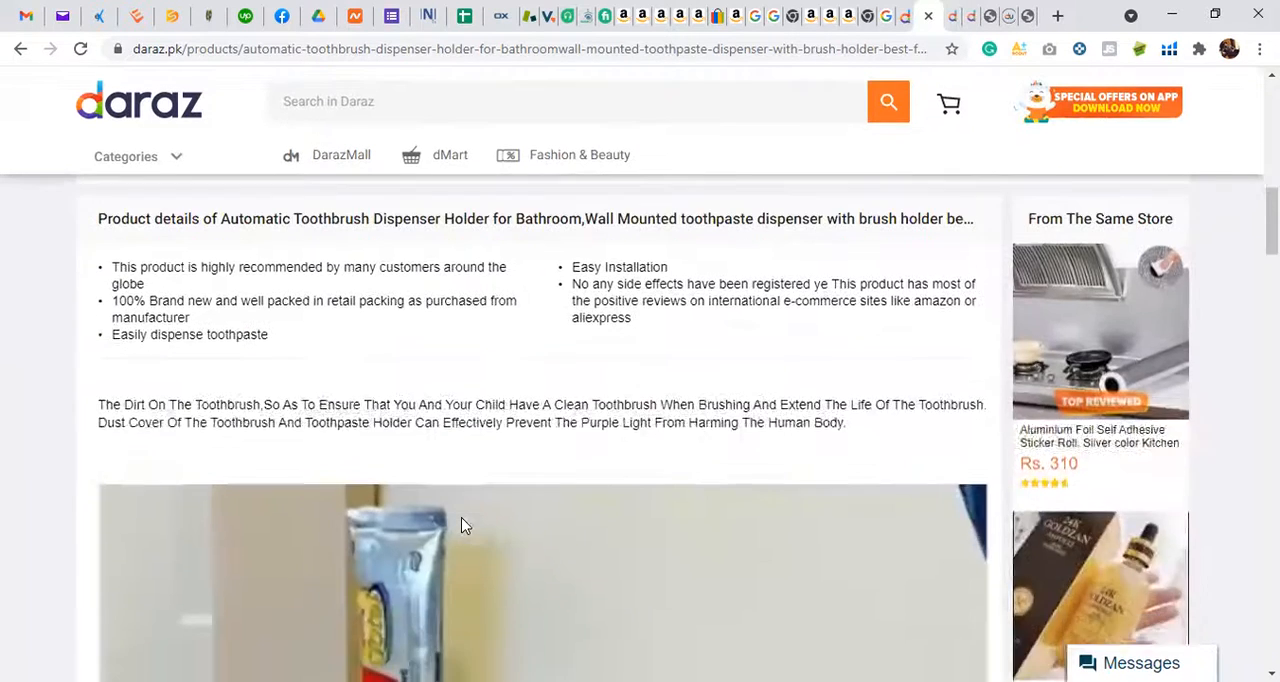
pyautogui.scroll(-3, 463, 525)
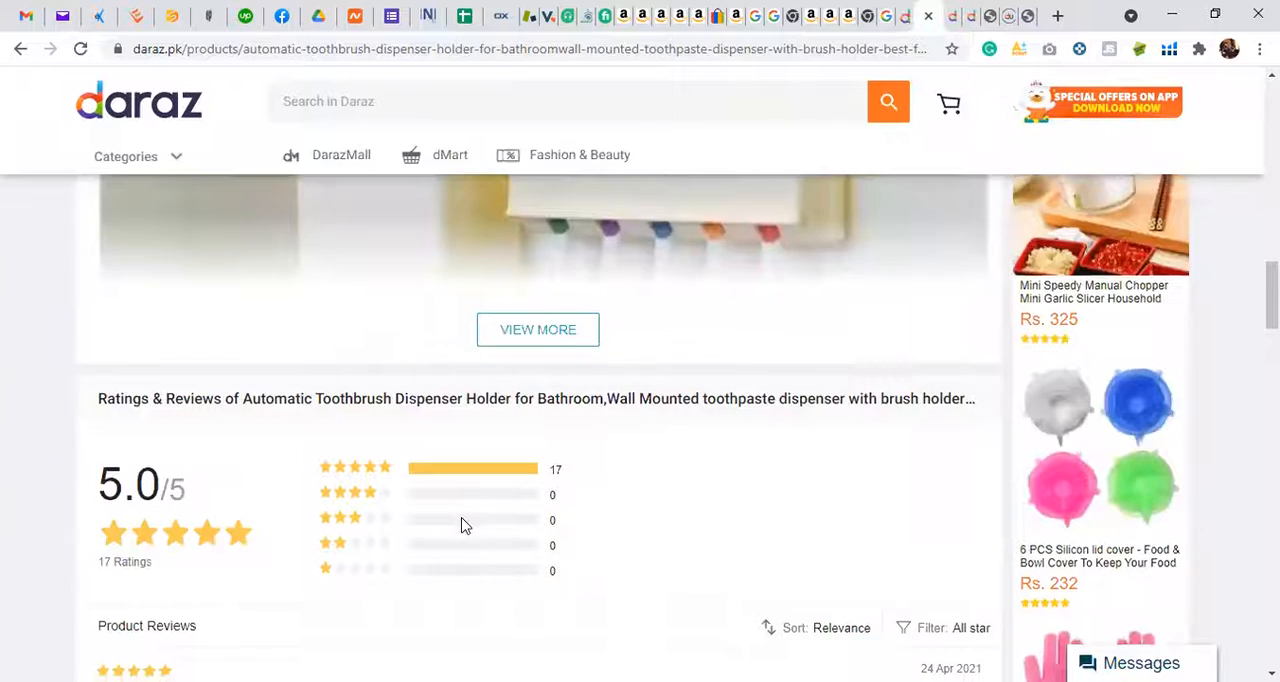
pyautogui.scroll(8, 463, 527)
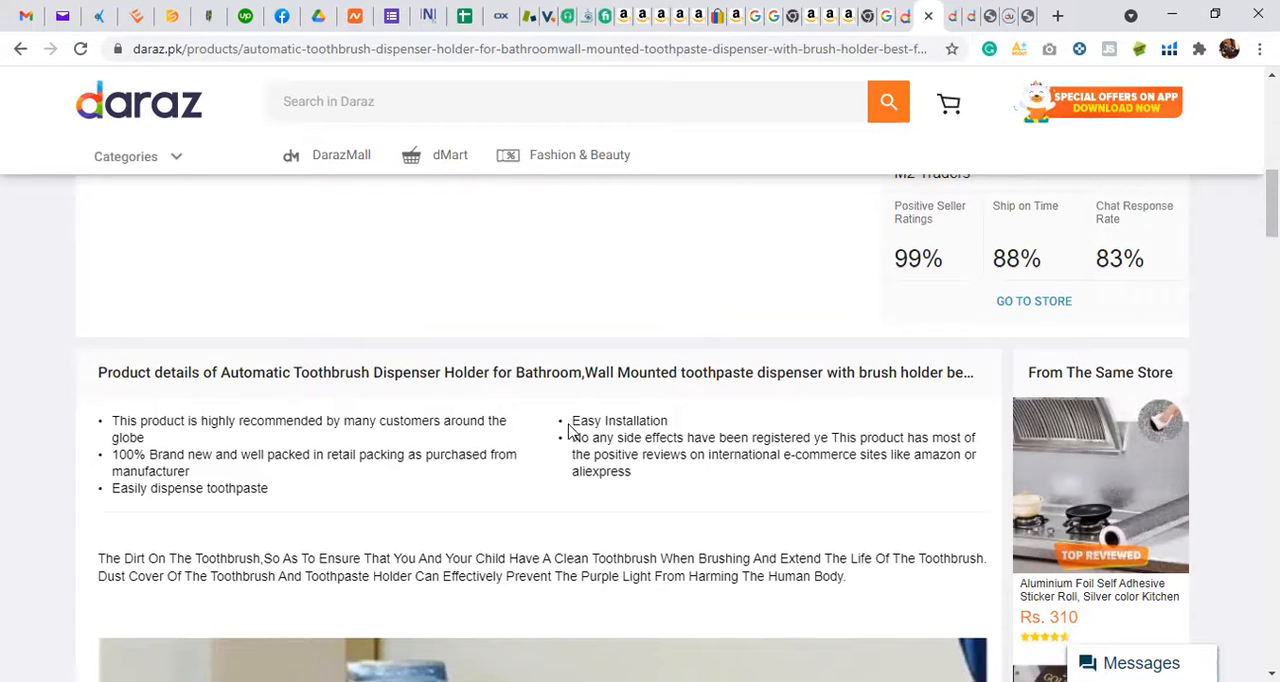
# Step: Return to the Seller Center product form and examine the Long Description and English description editors
pyautogui.click(1026, 13)
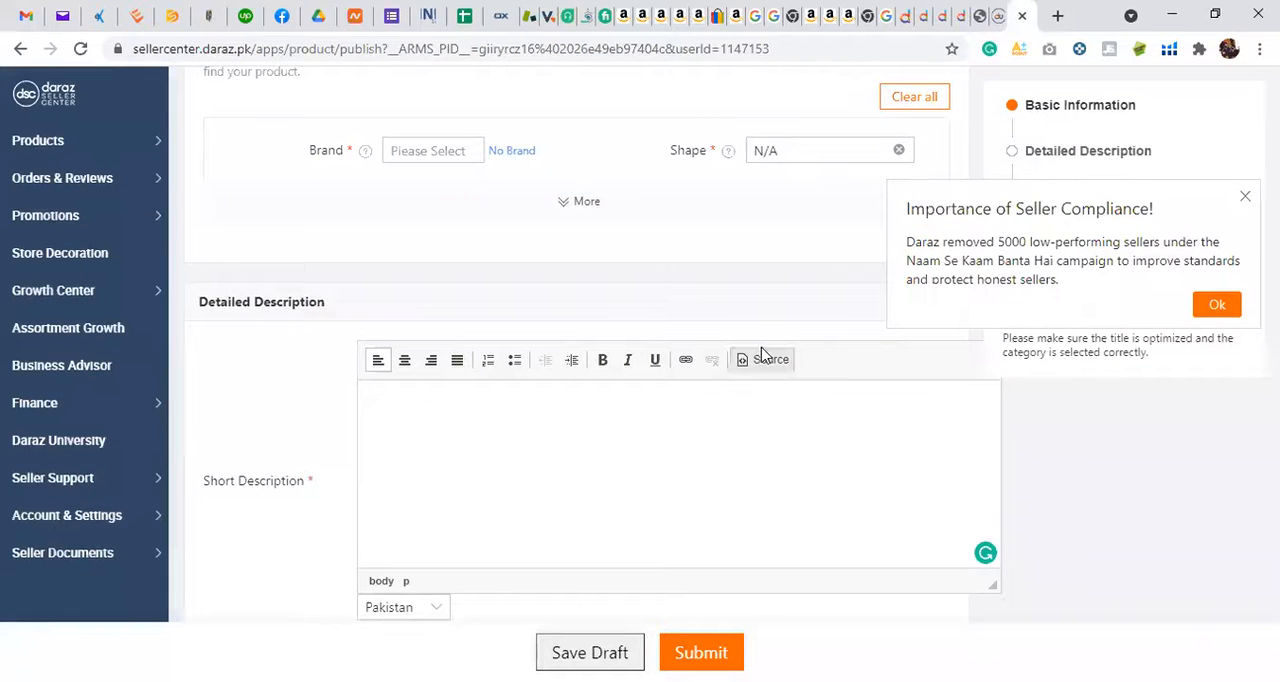
pyautogui.scroll(-3, 597, 494)
pyautogui.scroll(-2, 596, 461)
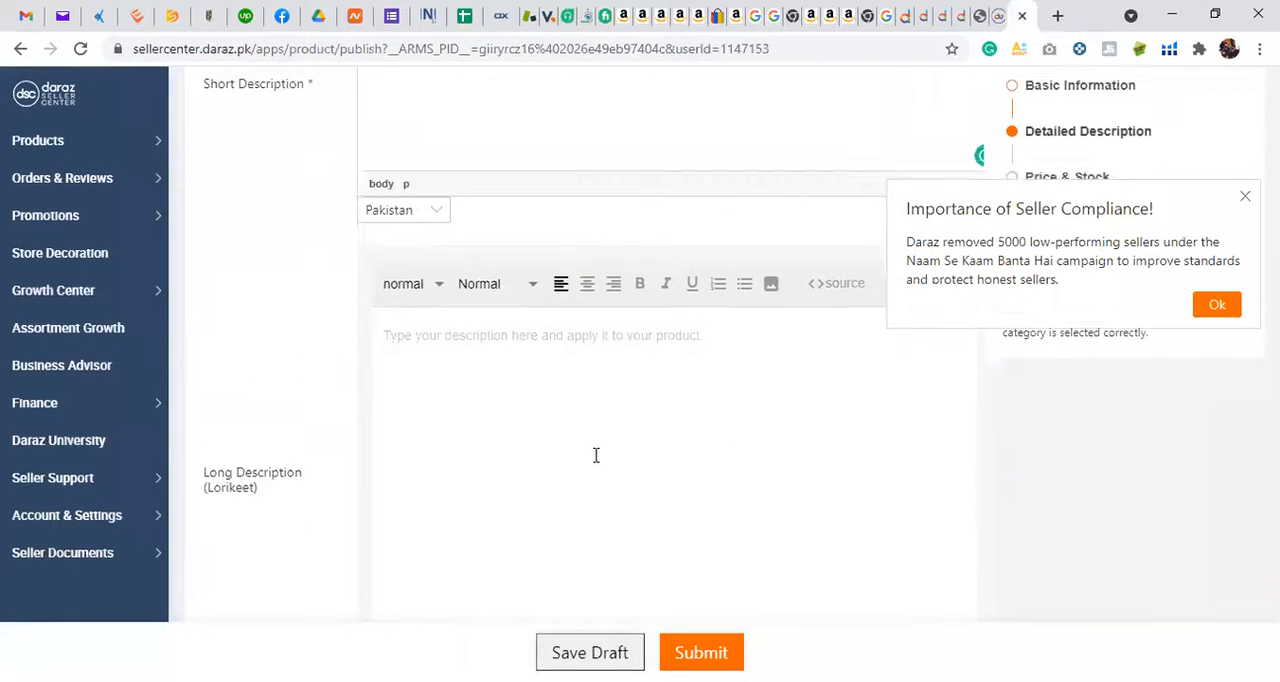
pyautogui.click(594, 435)
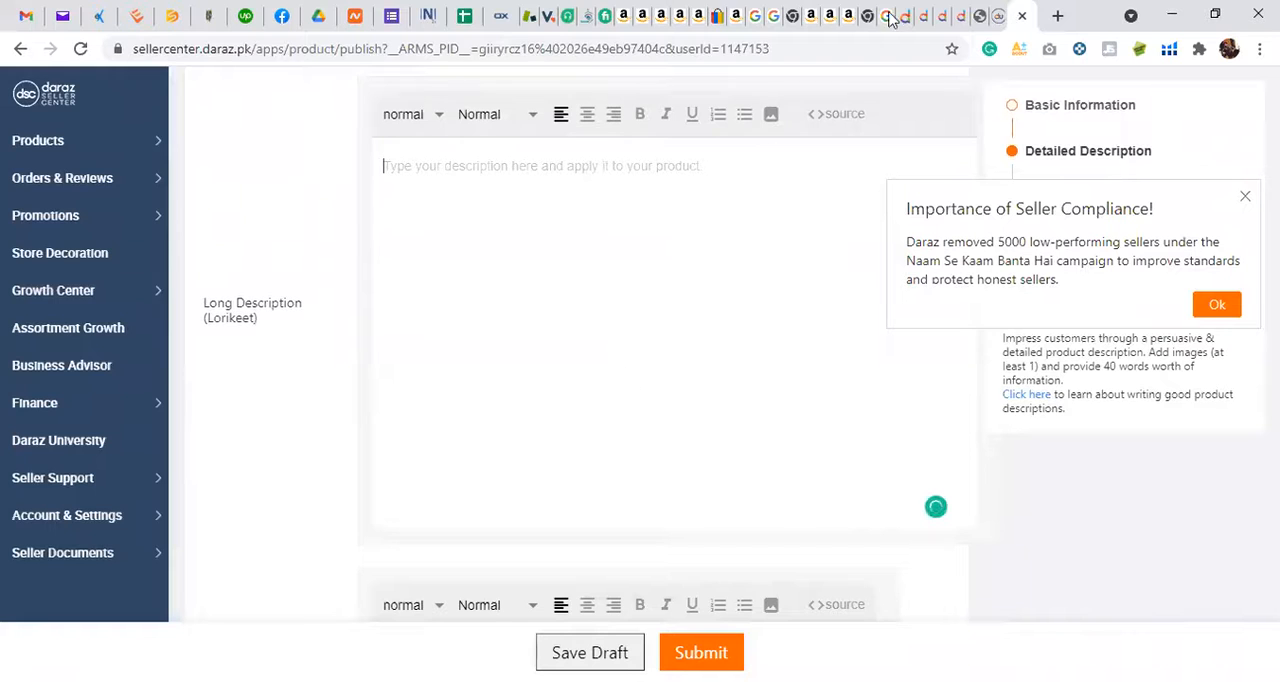
pyautogui.scroll(-4, 597, 449)
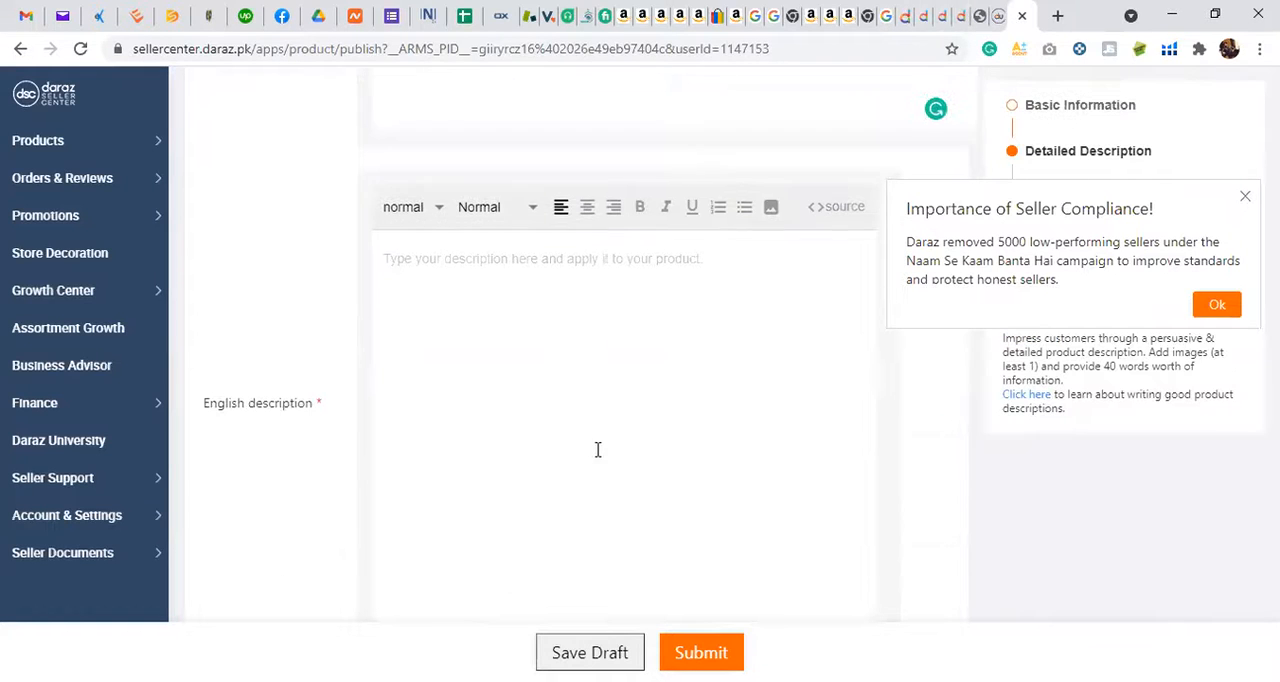
pyautogui.click(628, 388)
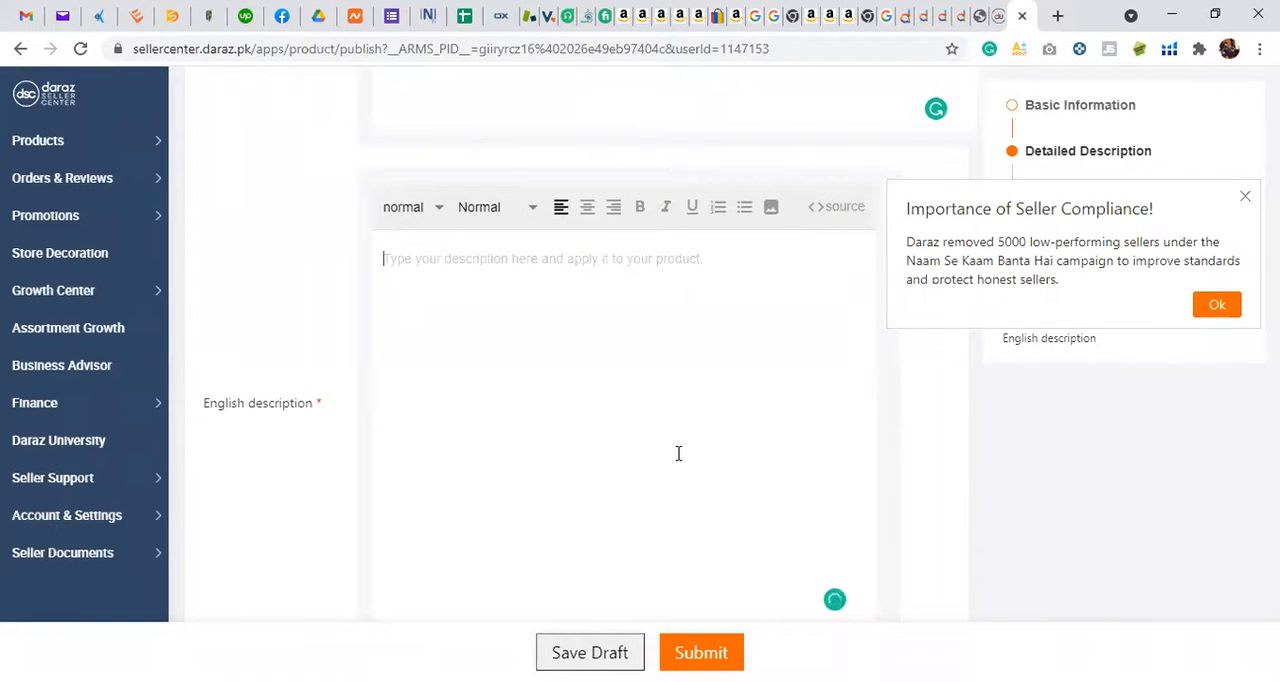
pyautogui.scroll(1, 678, 453)
pyautogui.scroll(3, 660, 340)
pyautogui.scroll(-6, 651, 306)
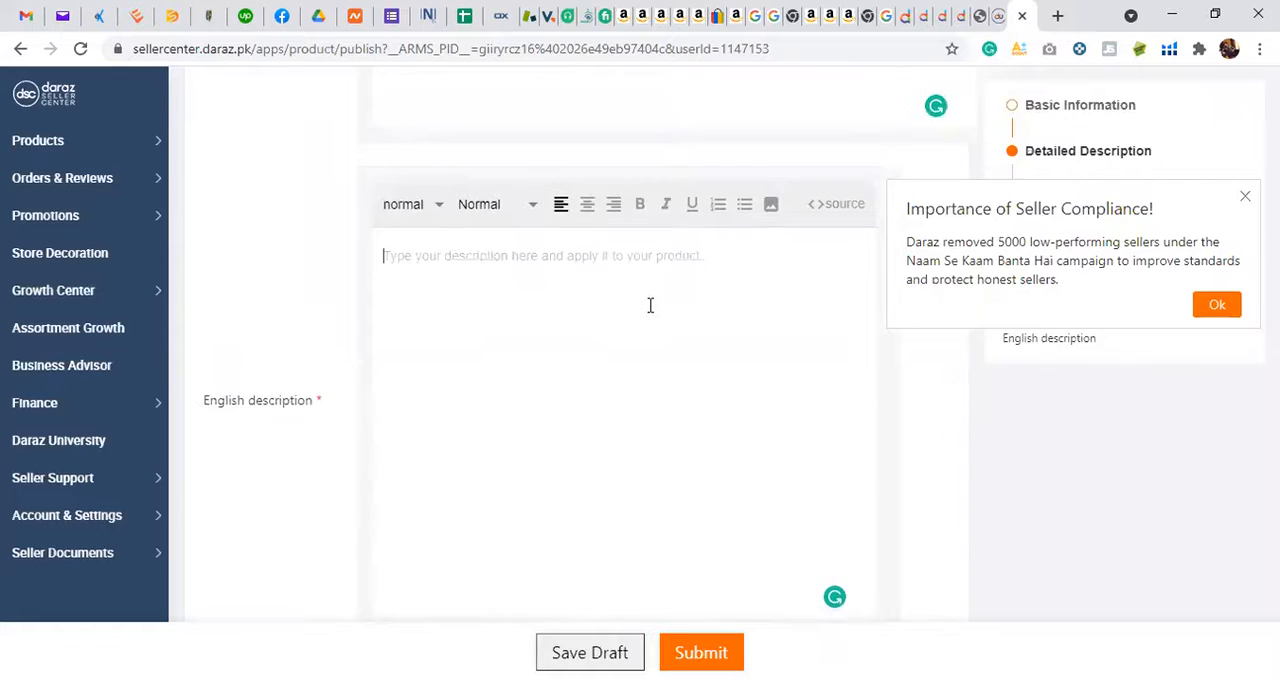
# Step: Examine the What's in the box field and the Price & Stock section of the product form
pyautogui.scroll(-2, 650, 305)
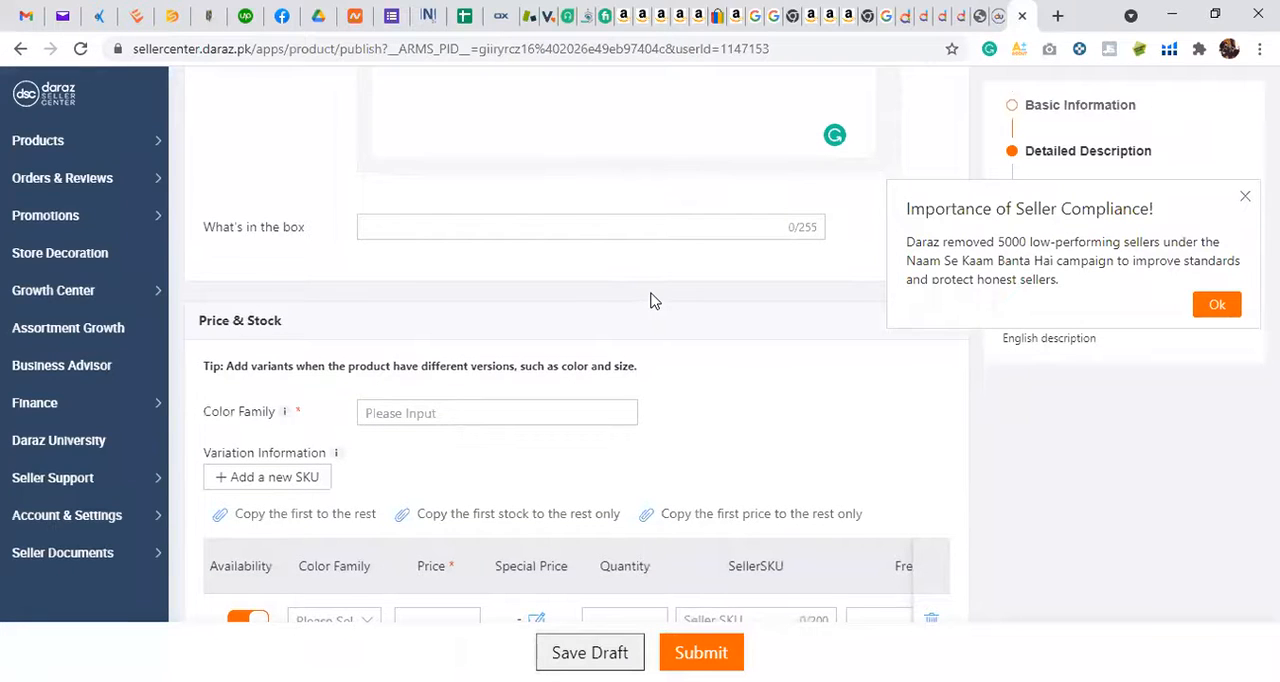
pyautogui.scroll(-1, 650, 300)
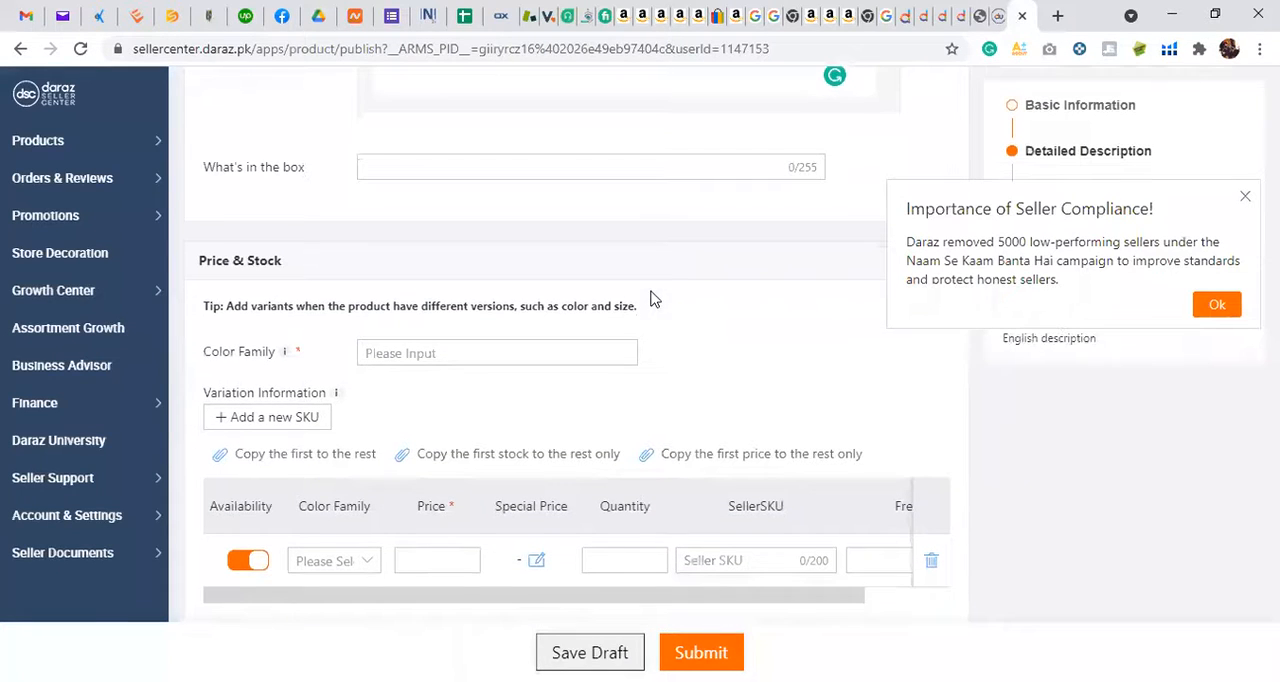
pyautogui.click(501, 173)
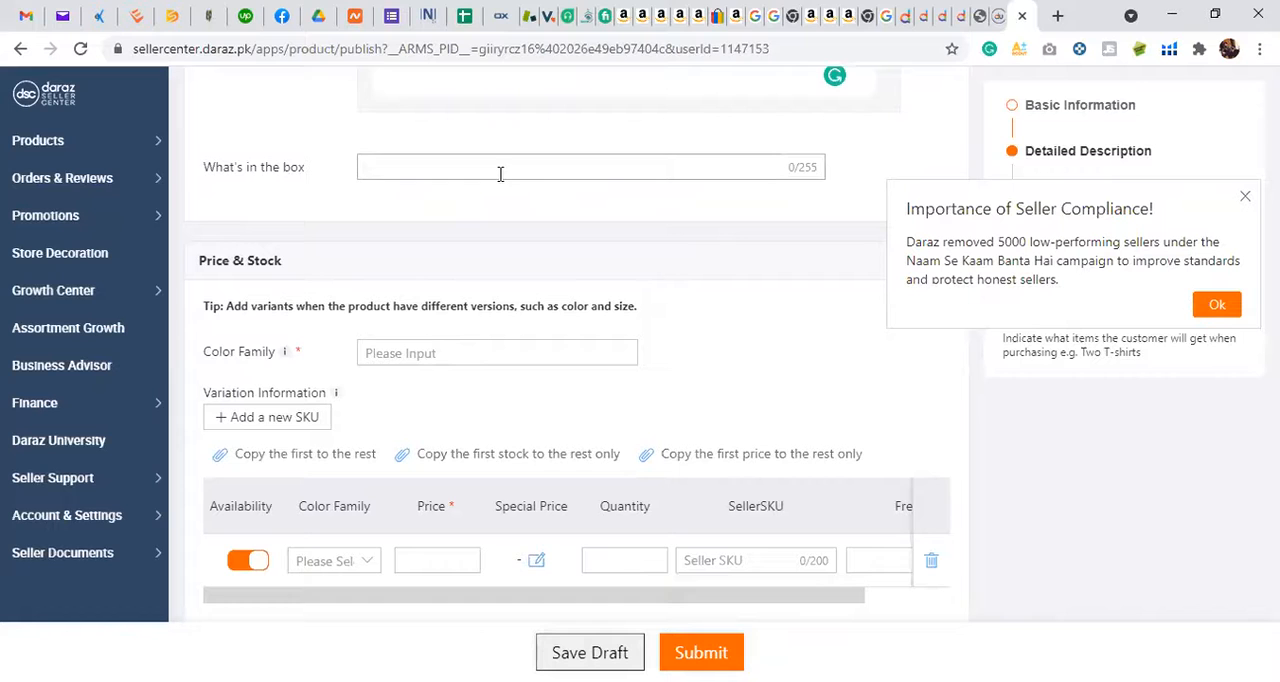
pyautogui.scroll(-1, 500, 176)
pyautogui.scroll(1, 489, 197)
pyautogui.scroll(-1, 489, 197)
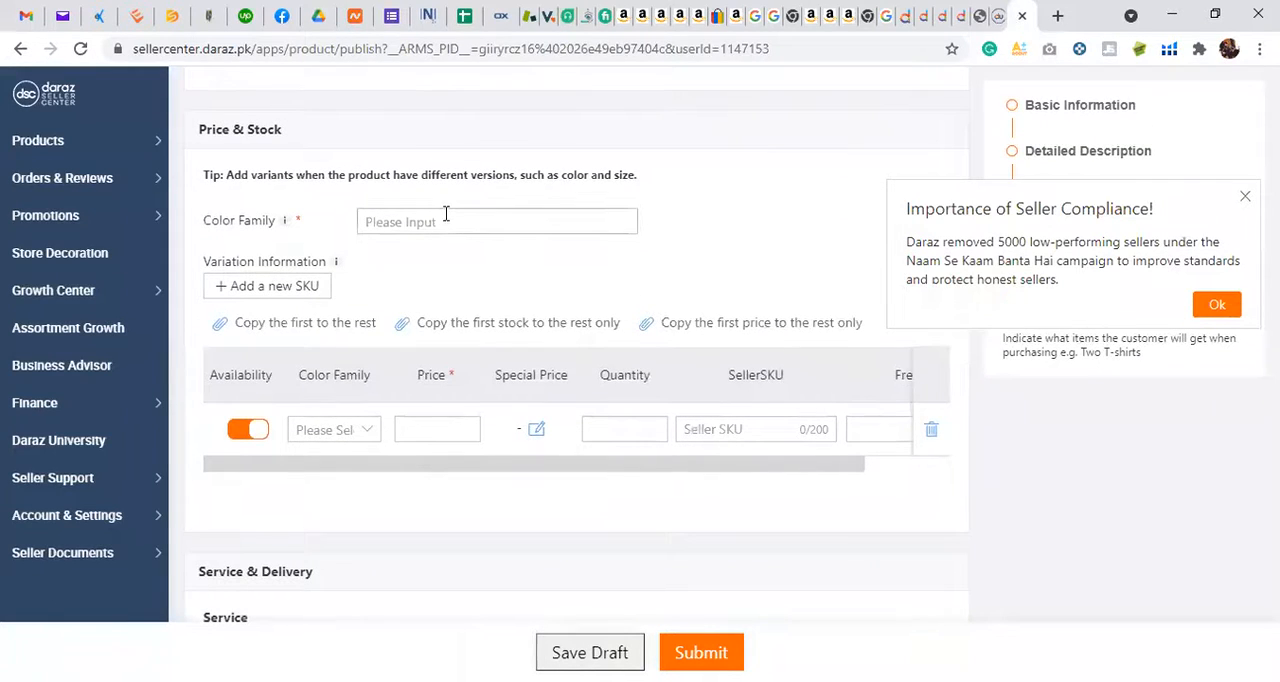
# Step: Set the product's Color Family to Black and add a new SKU row to the variation information
pyautogui.click(446, 212)
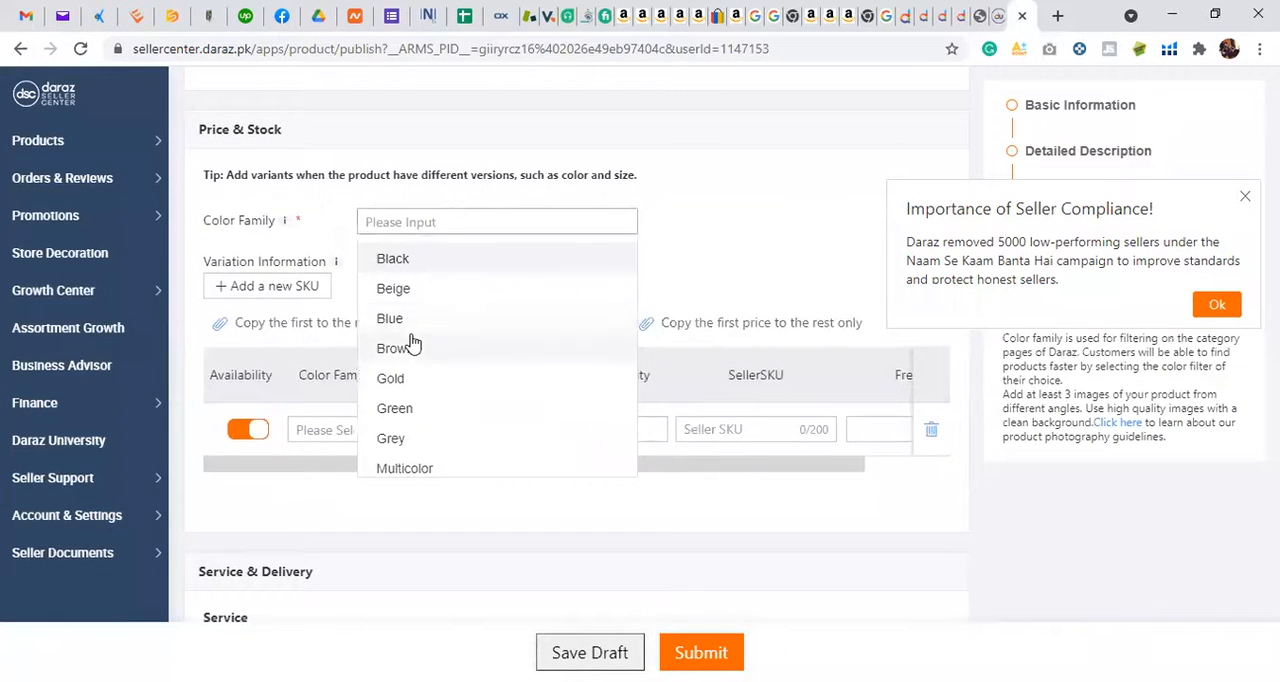
pyautogui.click(437, 258)
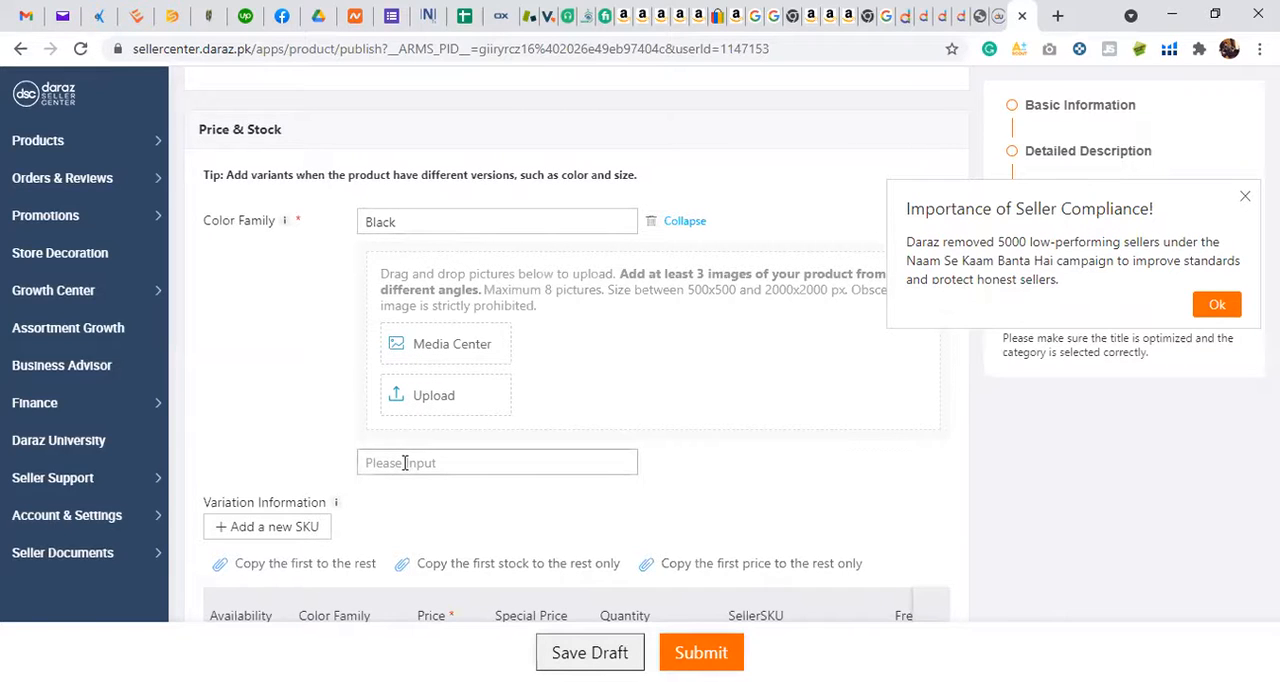
pyautogui.scroll(-2, 350, 495)
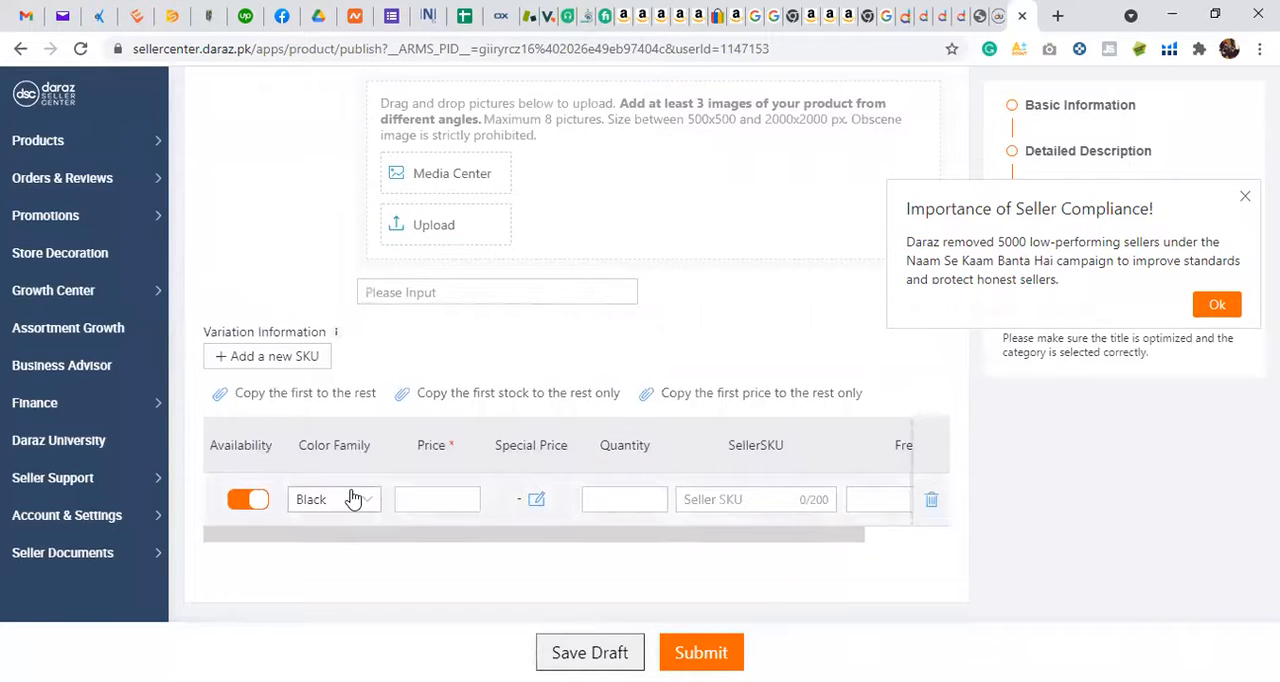
pyautogui.scroll(1, 352, 498)
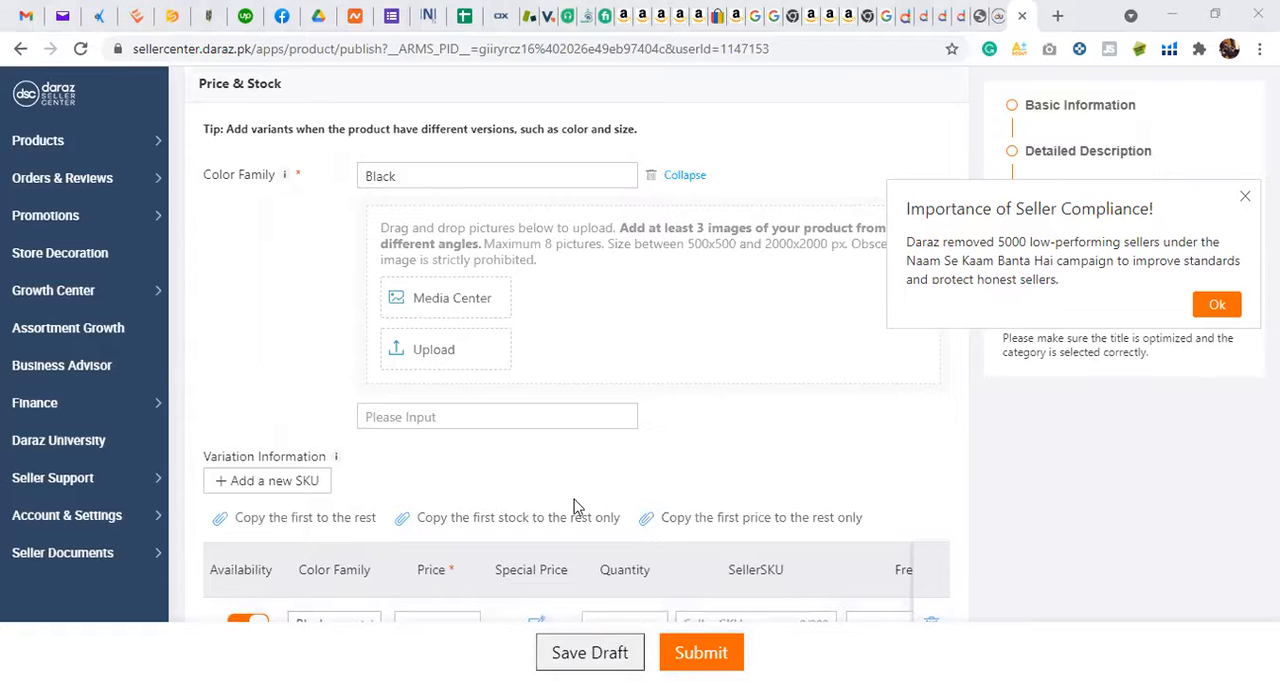
pyautogui.click(309, 479)
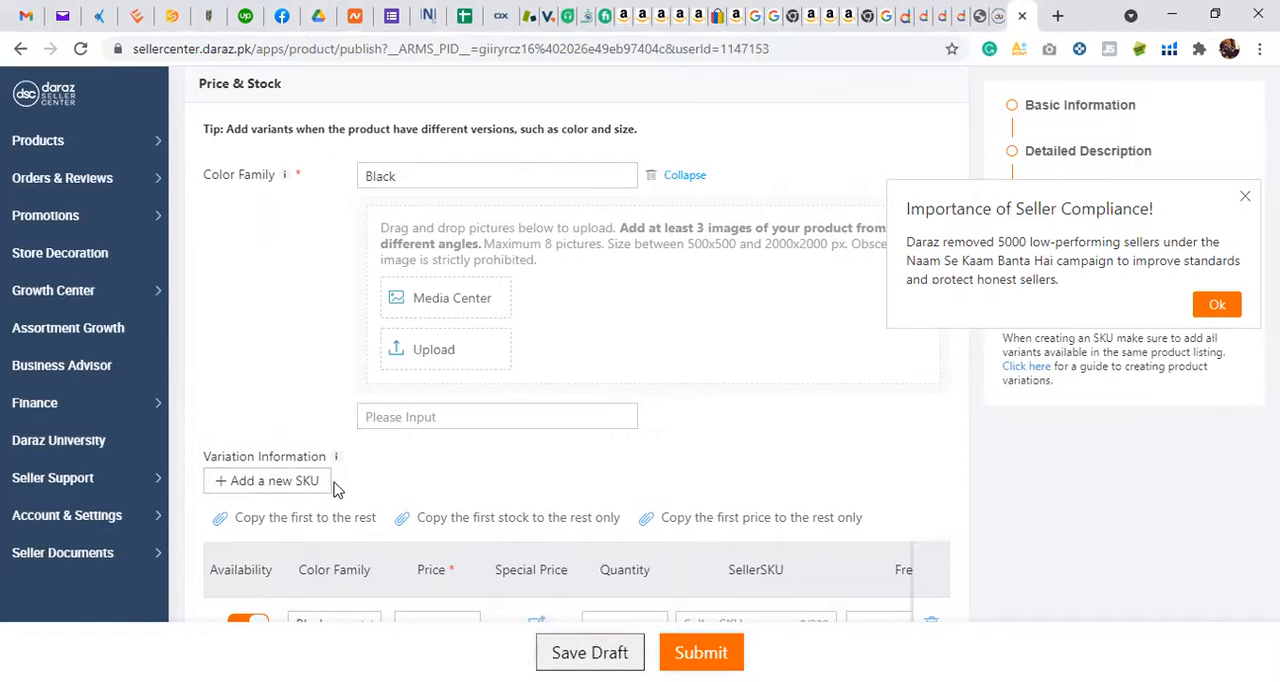
pyautogui.scroll(-2, 336, 488)
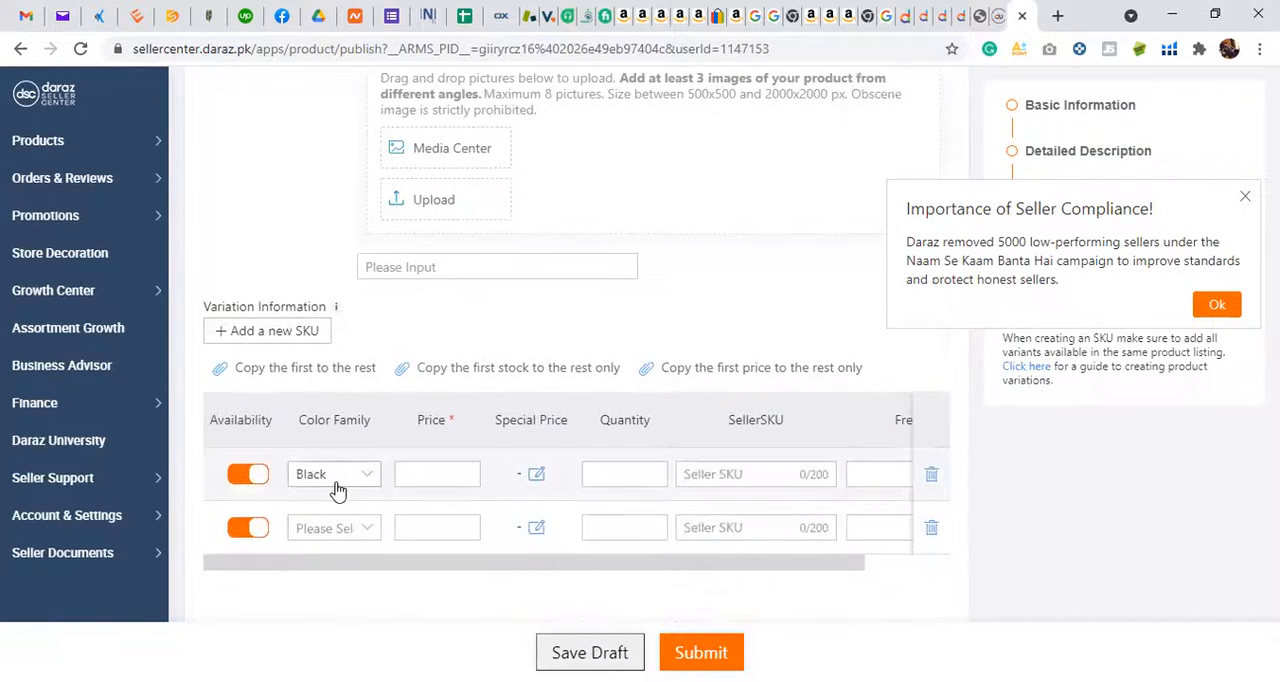
# Step: Change the product's first Color Family in the Price & Stock section to Blue
pyautogui.click(334, 535)
pyautogui.scroll(1, 435, 378)
pyautogui.scroll(1, 435, 380)
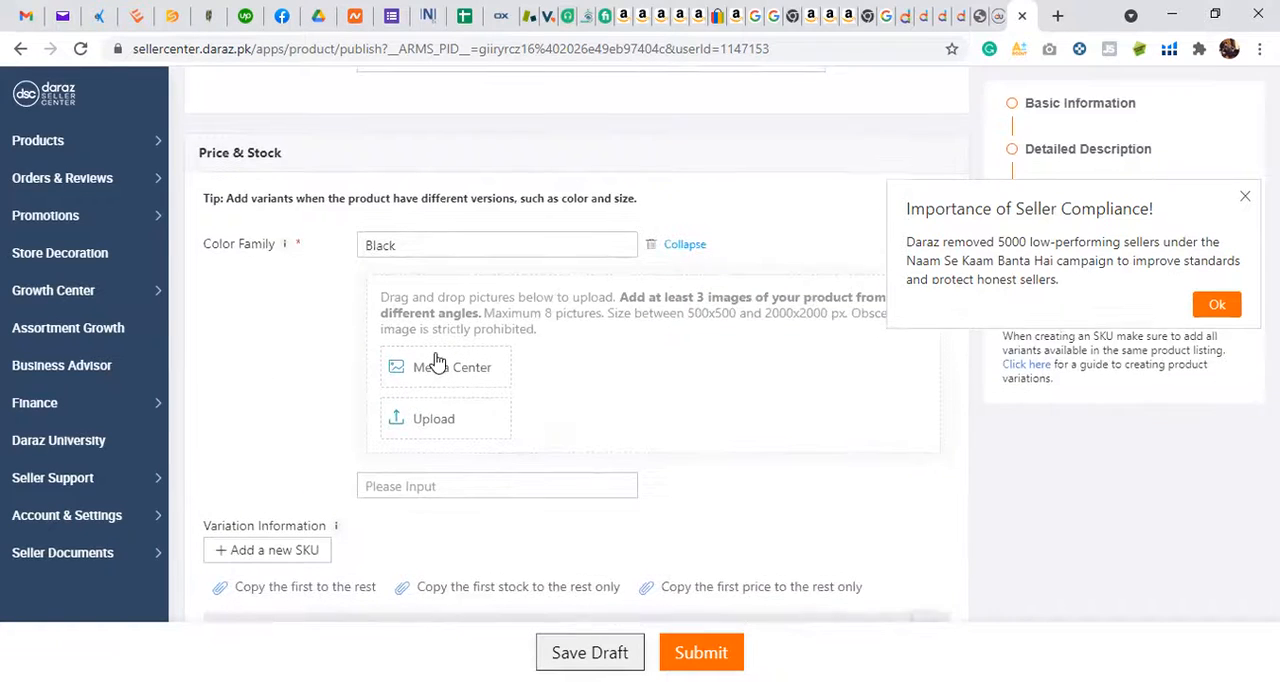
pyautogui.scroll(1, 535, 285)
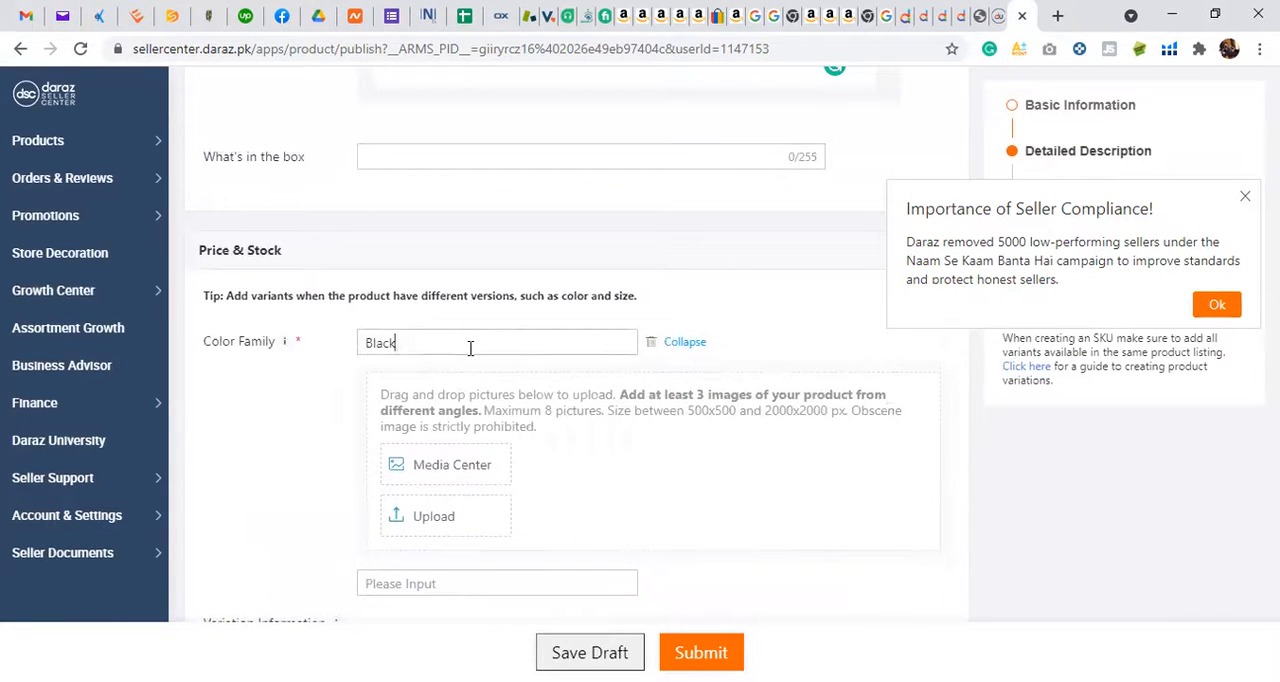
pyautogui.click(470, 347)
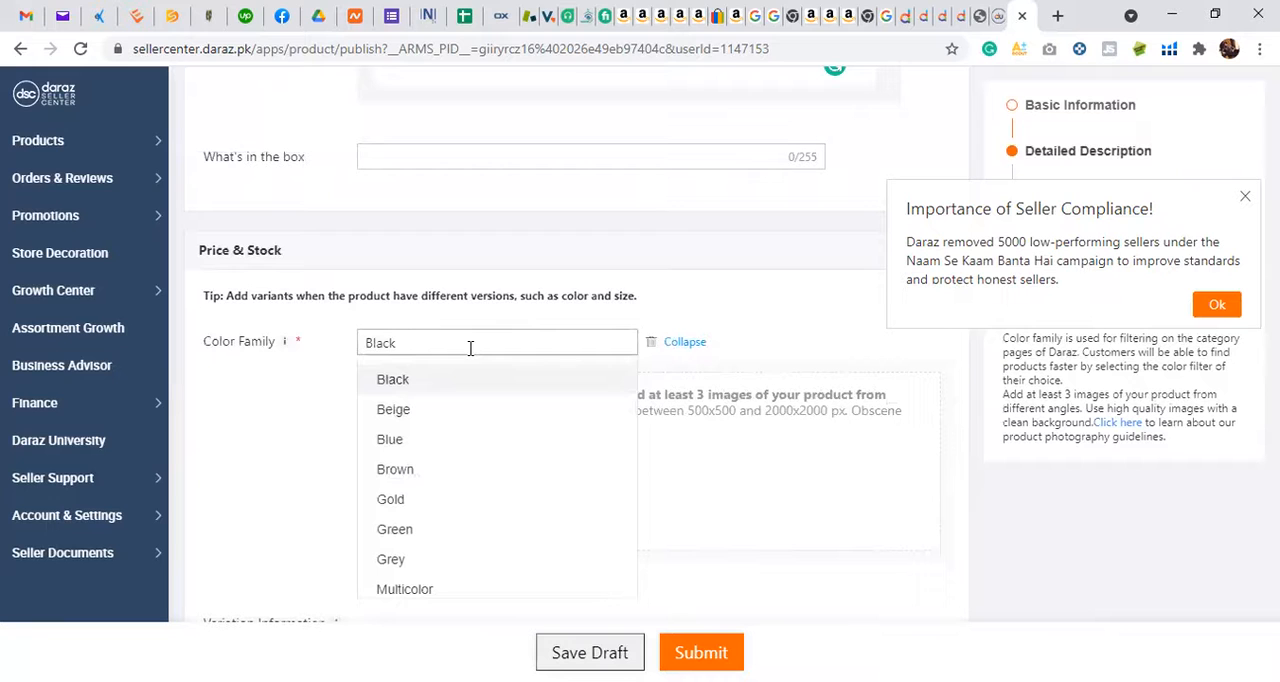
pyautogui.click(424, 436)
# Step: Add a second Color Family variant, first trying Blue and replacing the duplicate with Brown
pyautogui.scroll(-2, 424, 430)
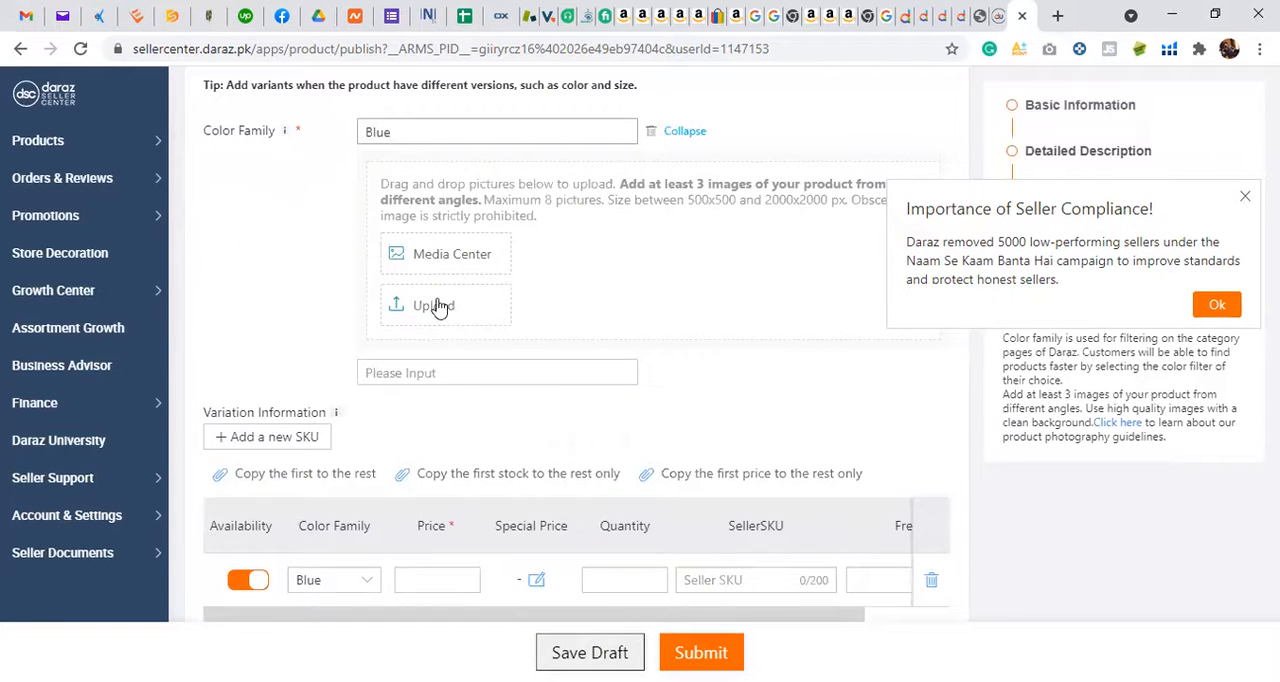
pyautogui.click(417, 372)
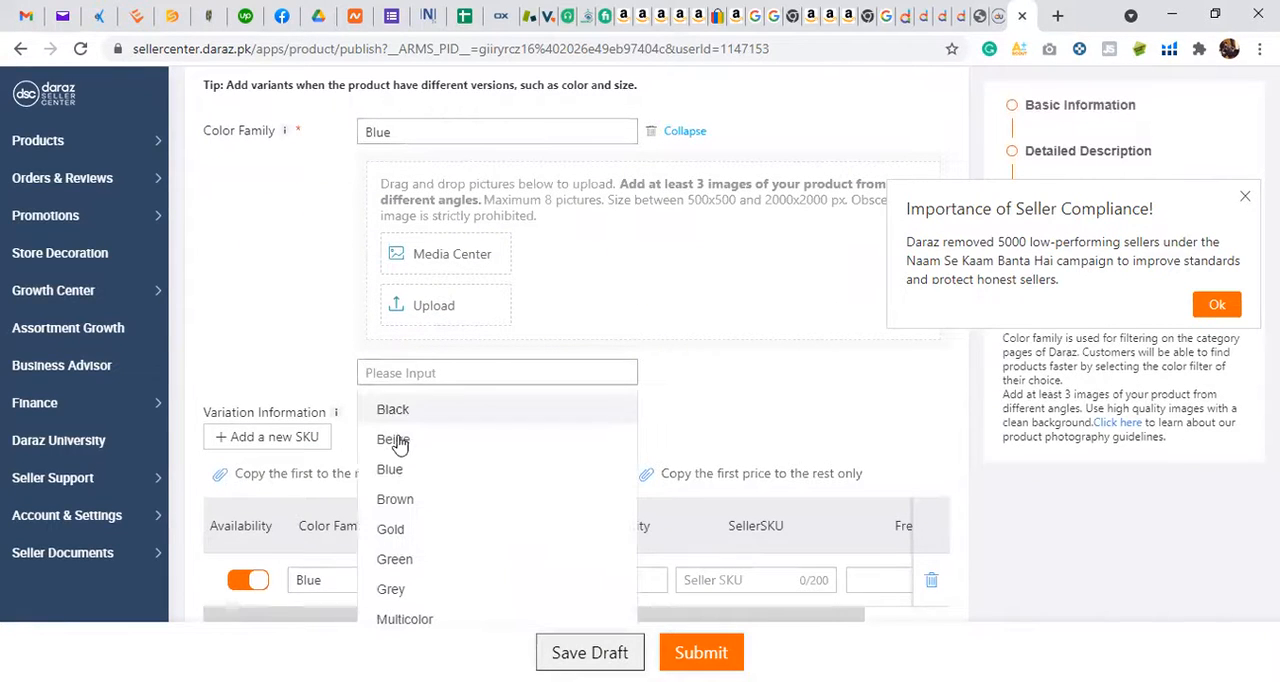
pyautogui.click(391, 469)
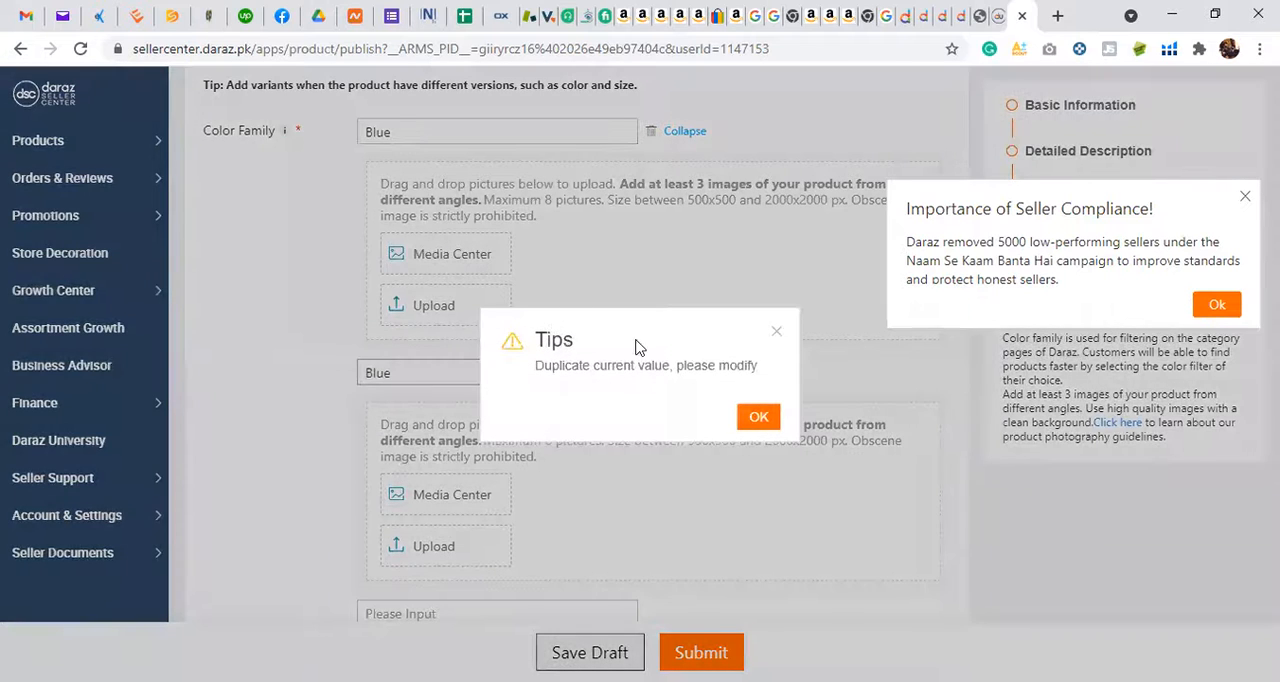
pyautogui.click(758, 410)
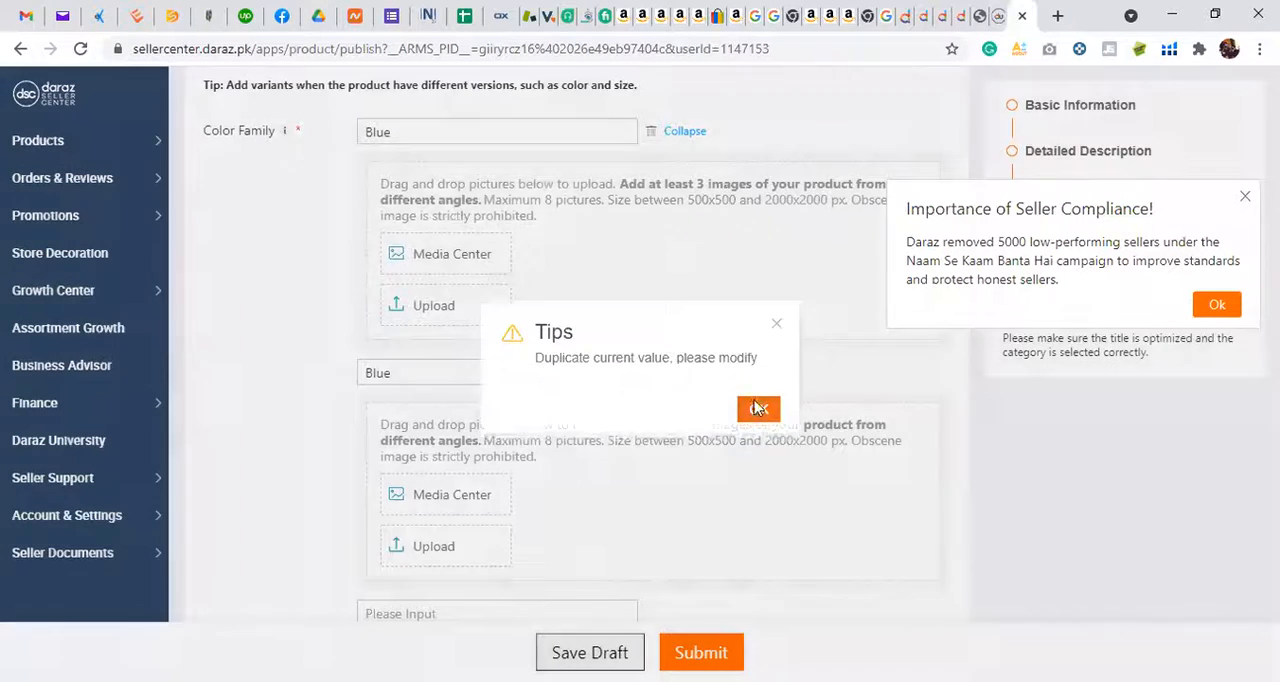
pyautogui.click(449, 371)
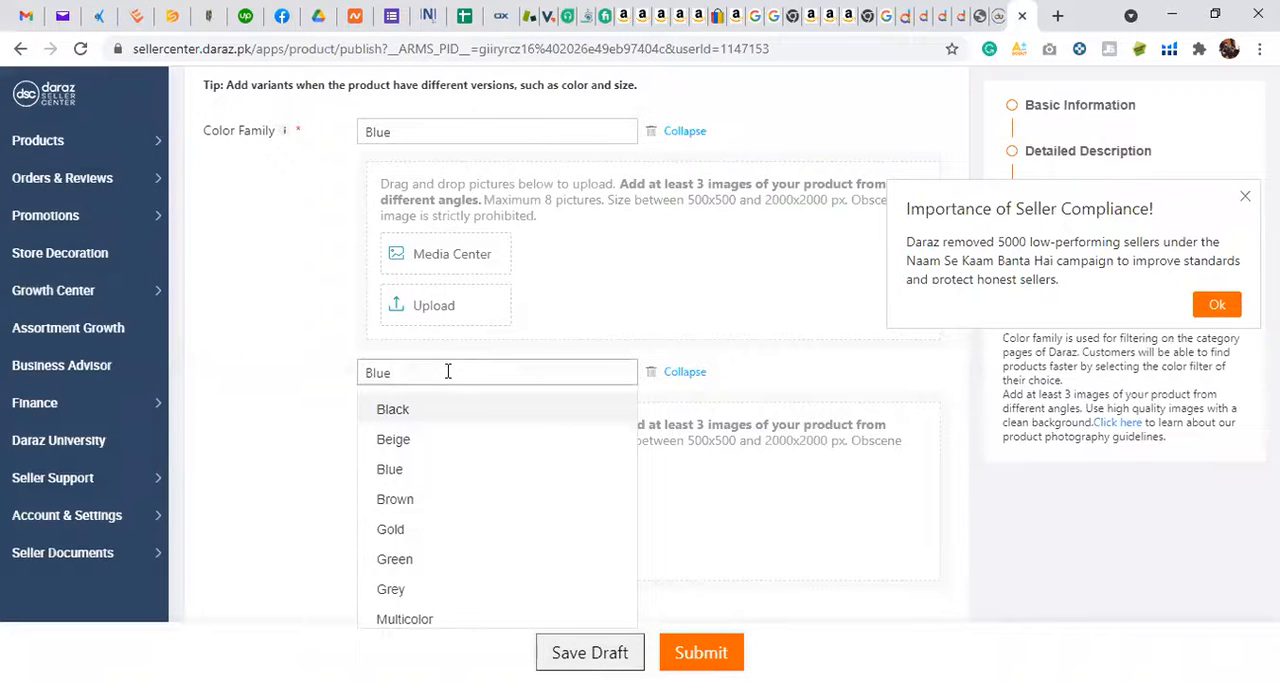
pyautogui.click(400, 500)
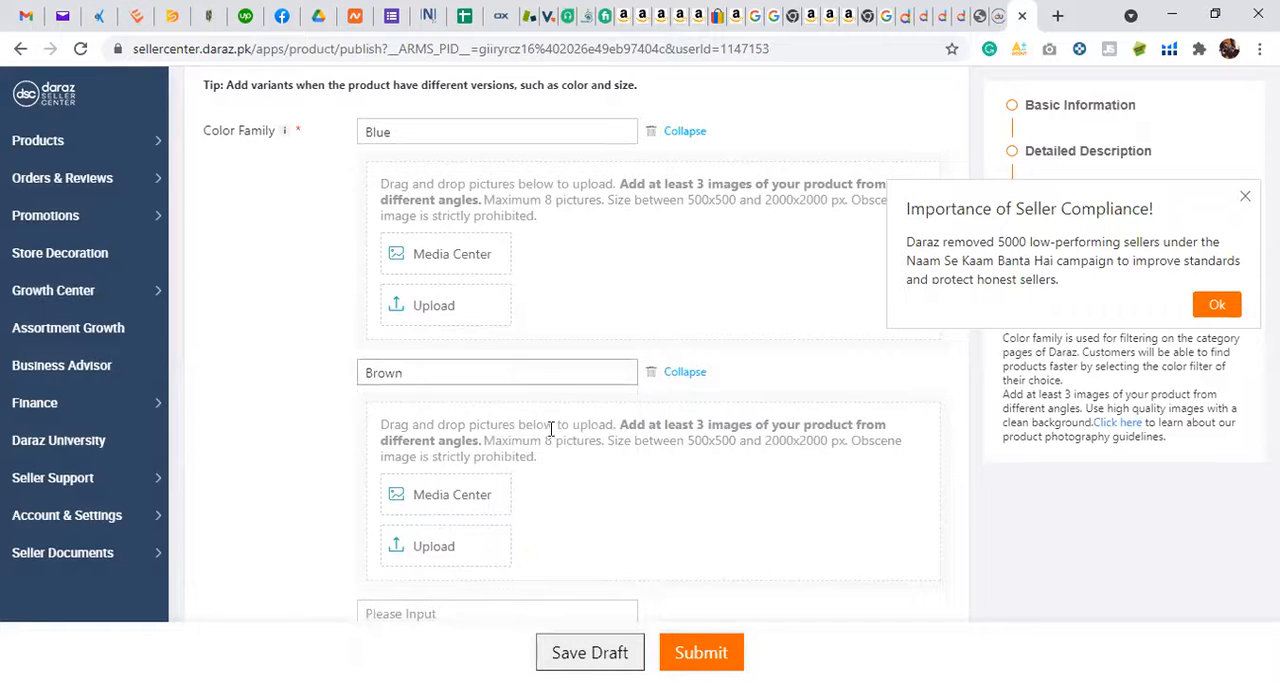
# Step: Check the pricing of the Automatic Toothbrush Dispenser Holder listing as reference for the Blue variant's price, and return to the product form
pyautogui.scroll(-1, 550, 432)
pyautogui.scroll(-2, 434, 494)
pyautogui.scroll(-1, 433, 494)
pyautogui.click(433, 417)
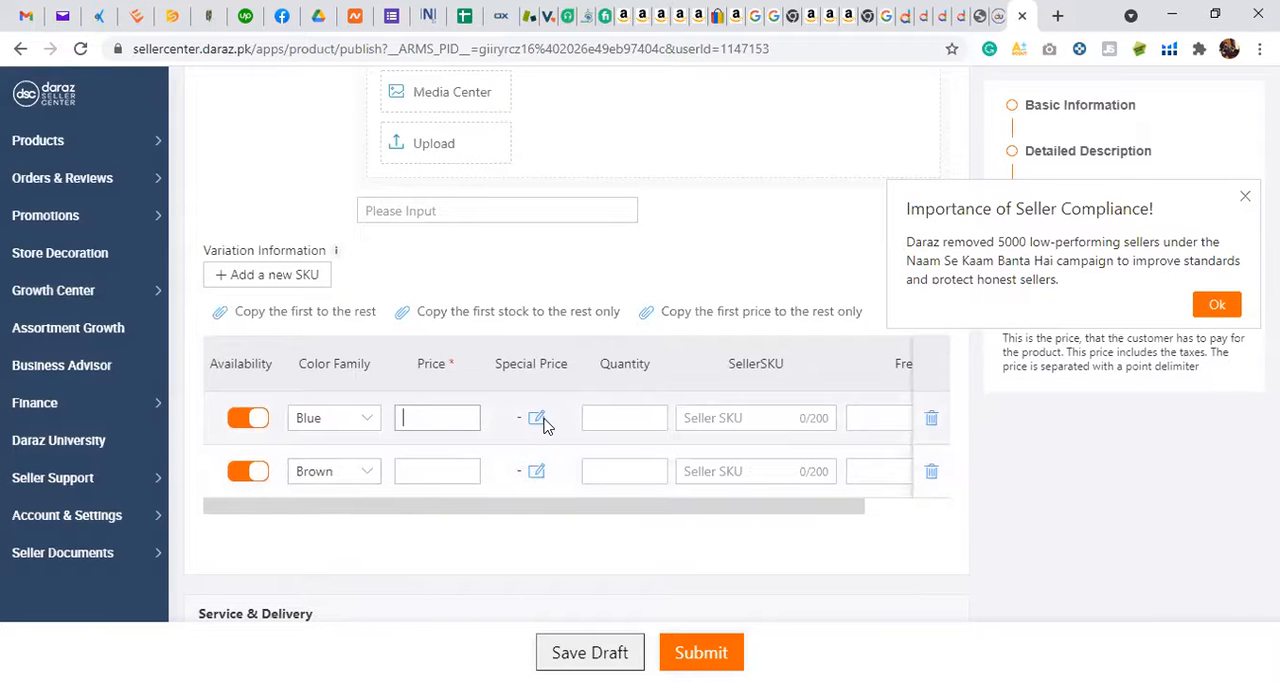
pyautogui.click(940, 15)
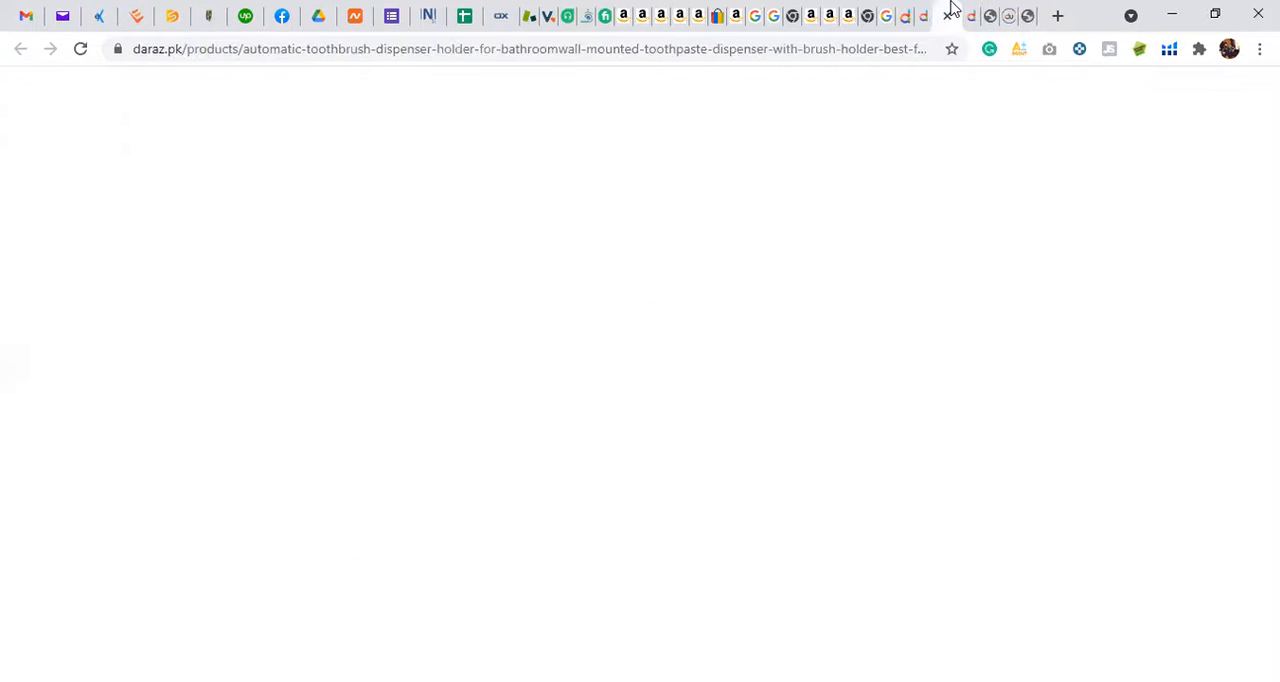
pyautogui.scroll(2, 935, 200)
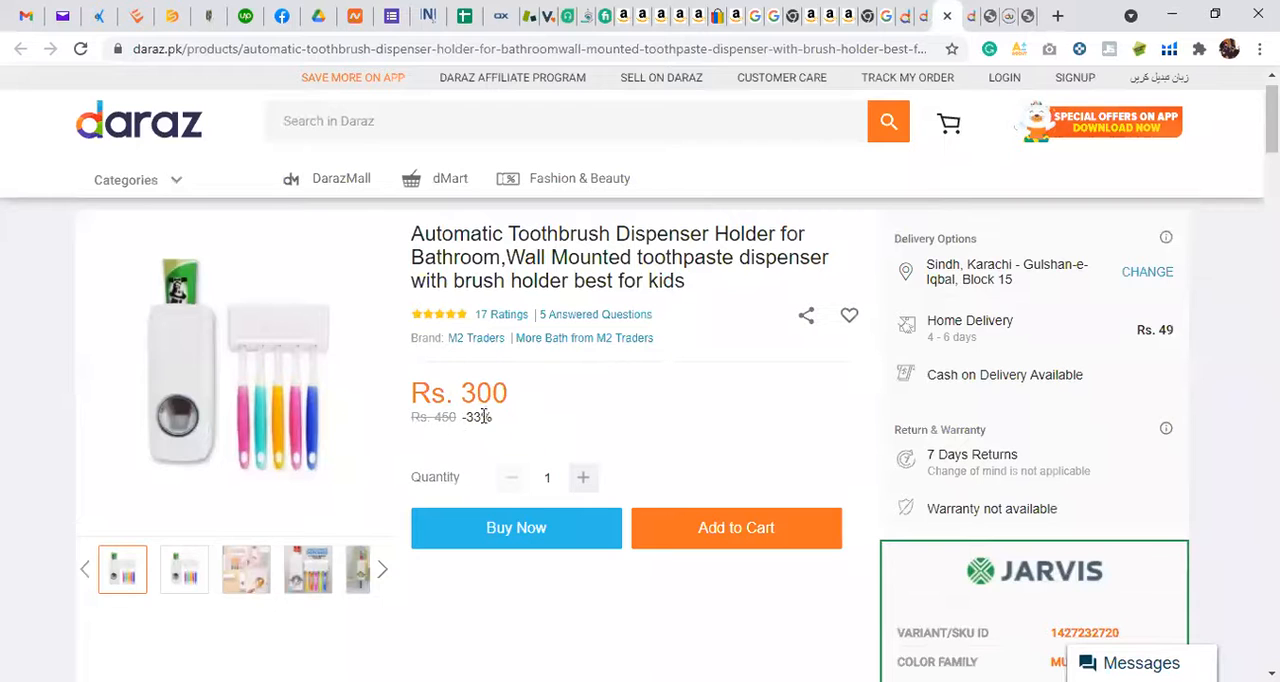
pyautogui.click(926, 12)
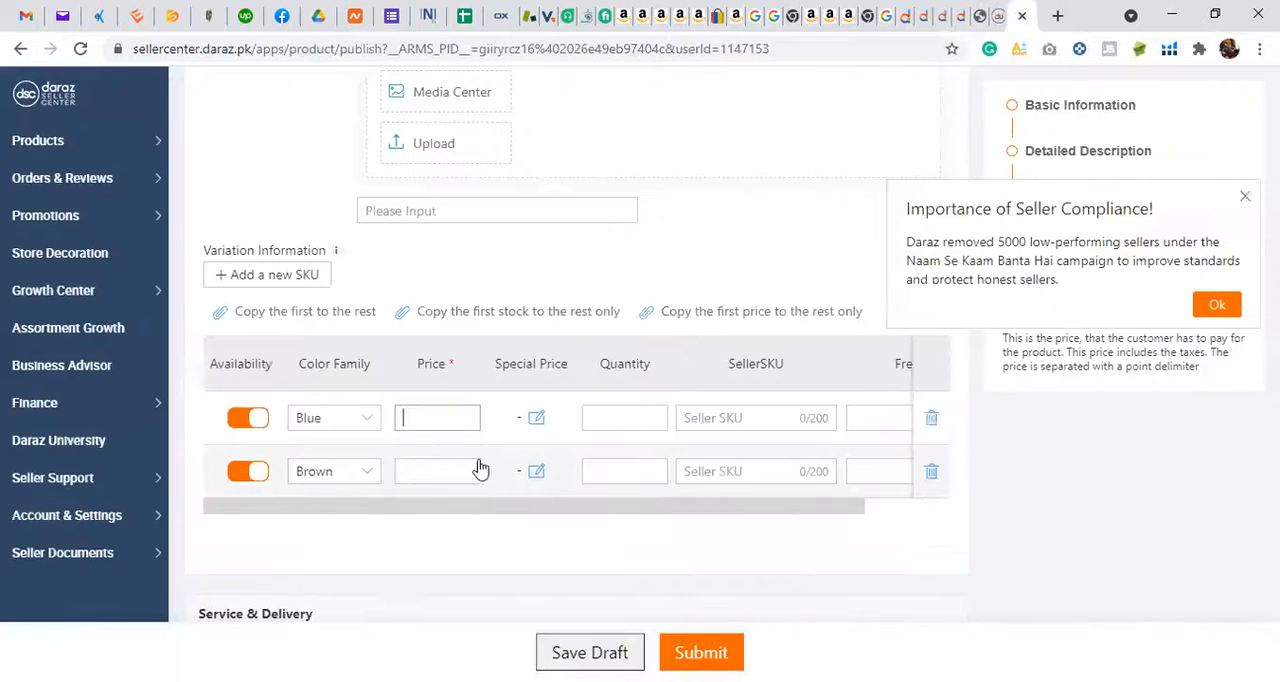
# Step: Examine the Blue variant's Special Price and promotion date settings, cancel them, and look over the Quantity and SellerSKU columns
pyautogui.click(536, 420)
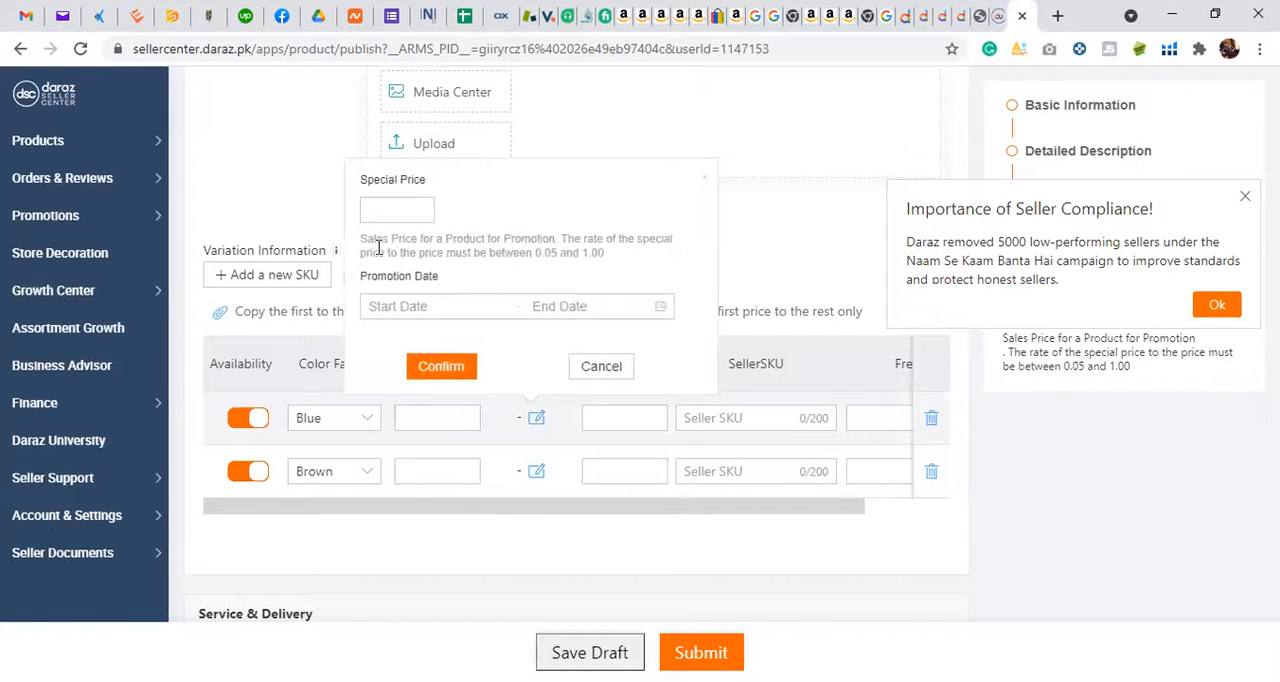
pyautogui.click(626, 370)
pyautogui.click(645, 424)
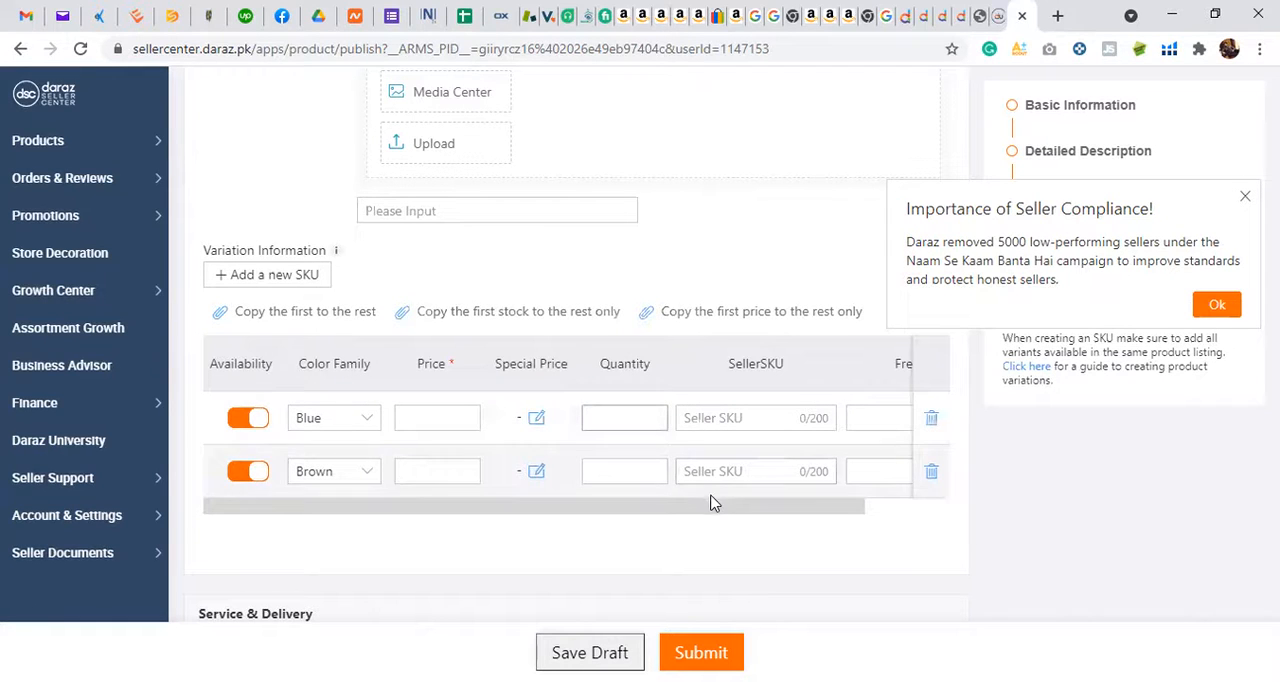
pyautogui.moveTo(709, 514)
pyautogui.mouseDown()
pyautogui.moveTo(840, 534)
pyautogui.moveTo(729, 508)
pyautogui.mouseUp()
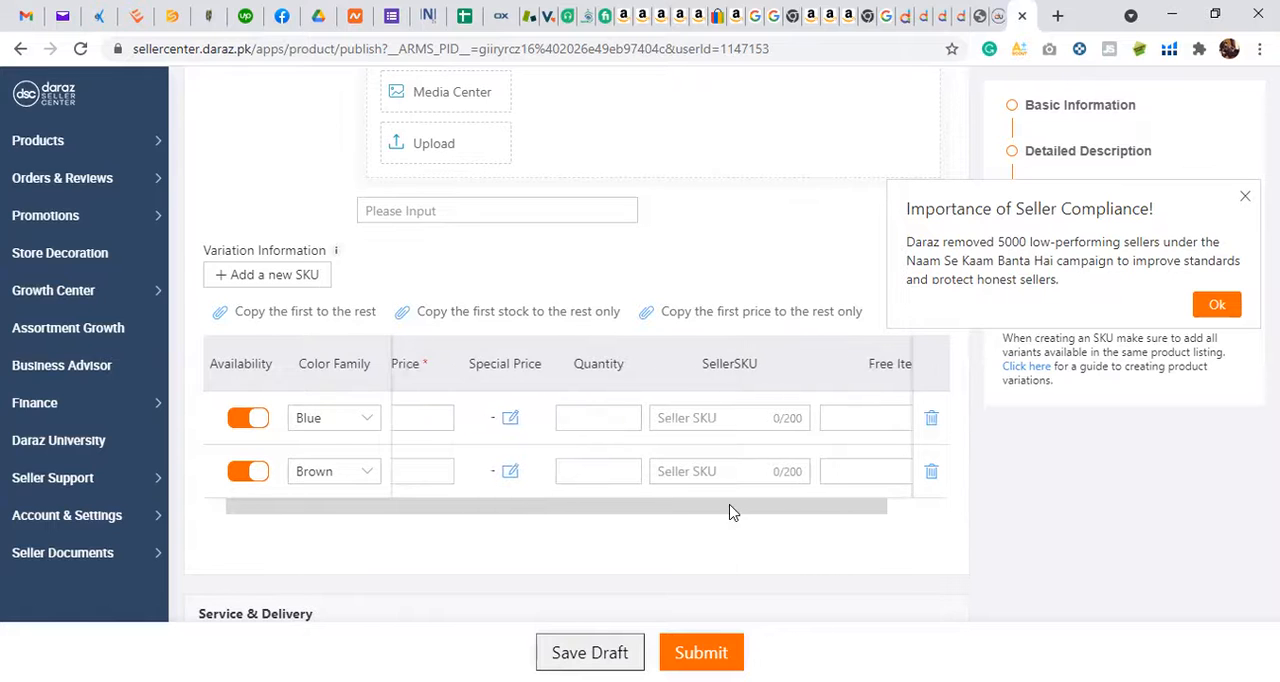
# Step: Examine the package weight and dimensions fields under Service & Delivery, and look back over the form's description fields
pyautogui.scroll(-2, 729, 500)
pyautogui.scroll(-2, 729, 493)
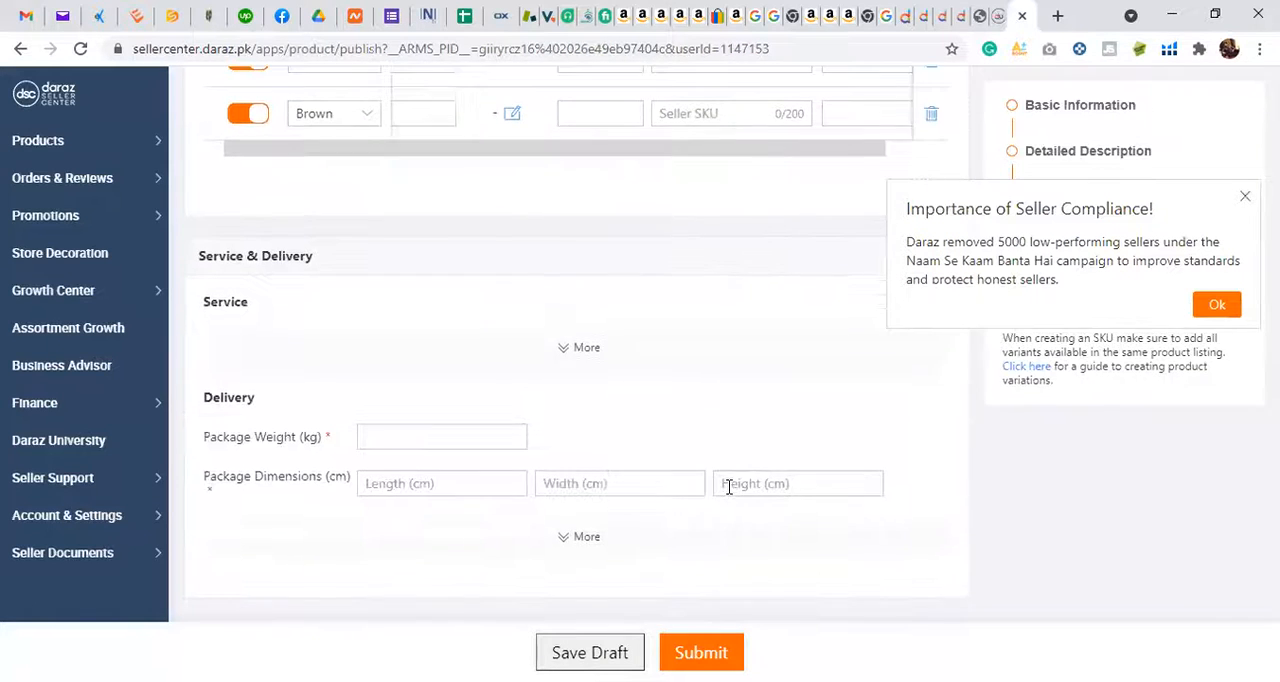
pyautogui.scroll(-1, 729, 490)
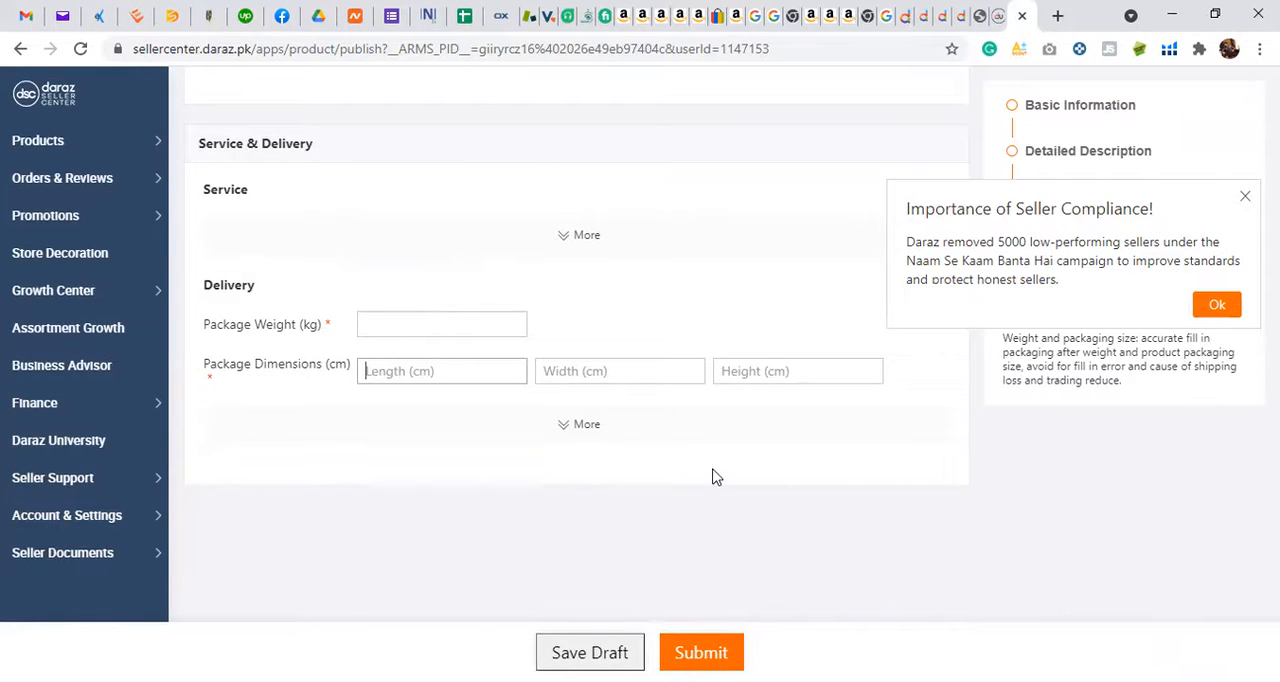
pyautogui.scroll(20, 712, 477)
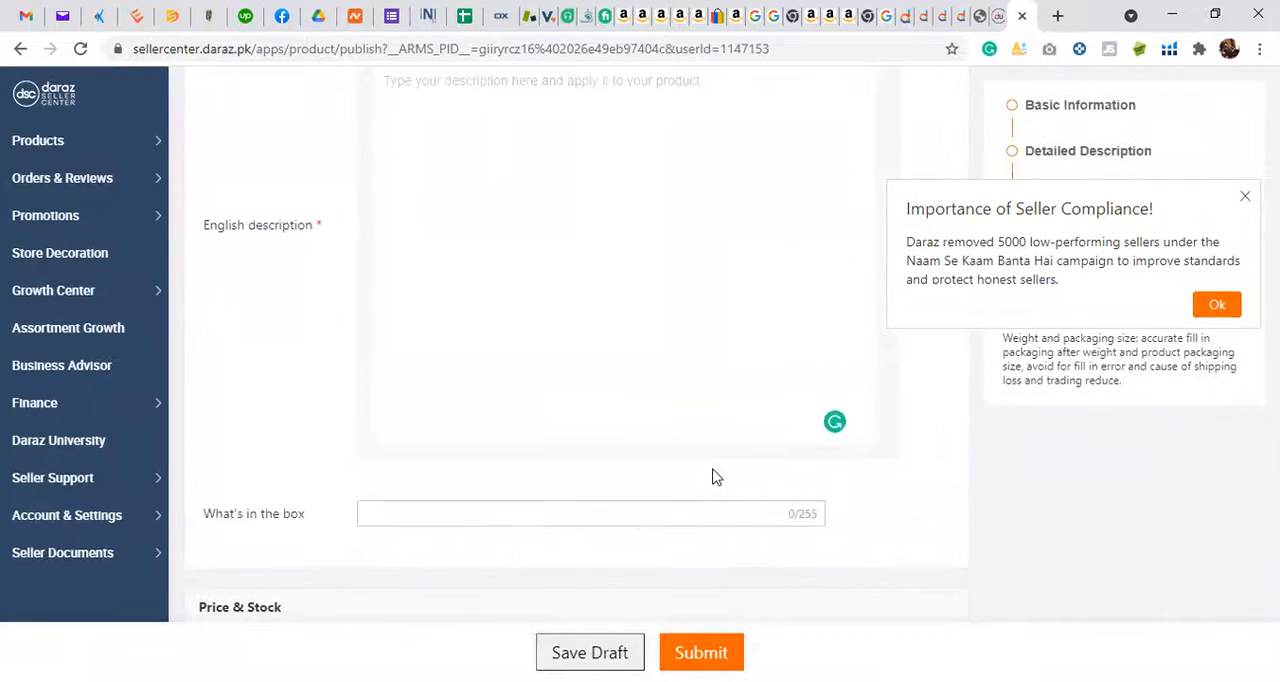
pyautogui.scroll(4, 712, 477)
pyautogui.scroll(3, 714, 468)
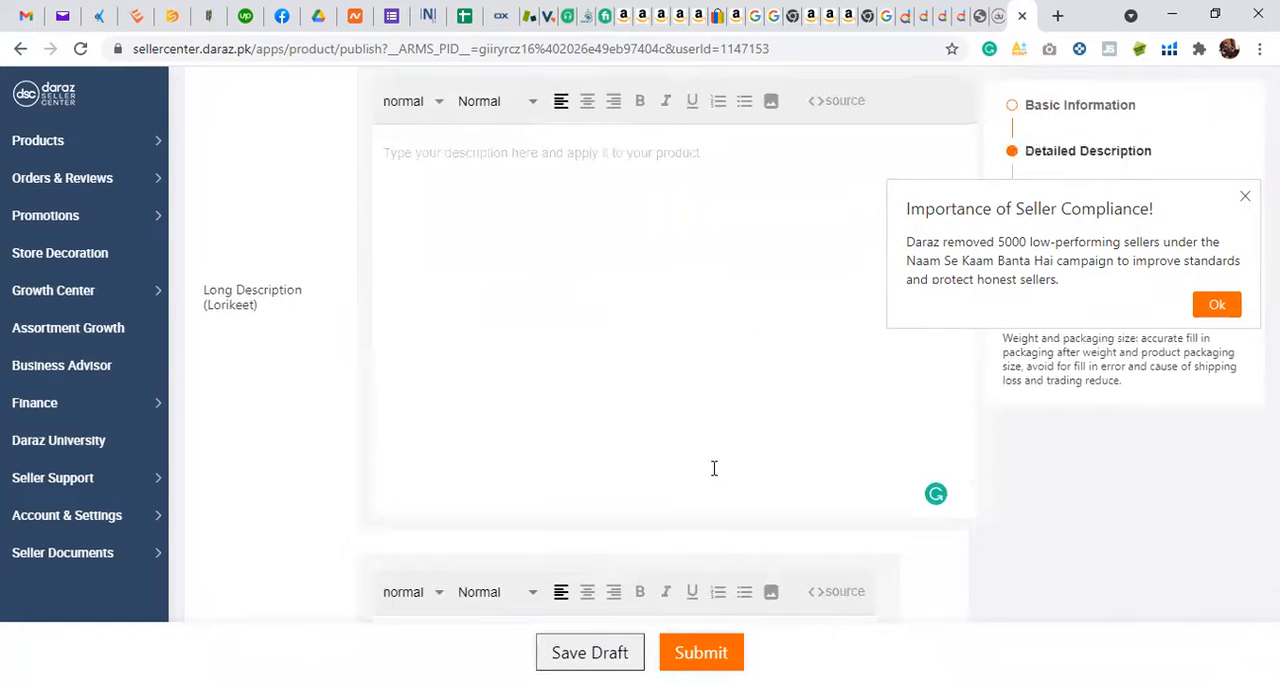
pyautogui.scroll(3, 714, 468)
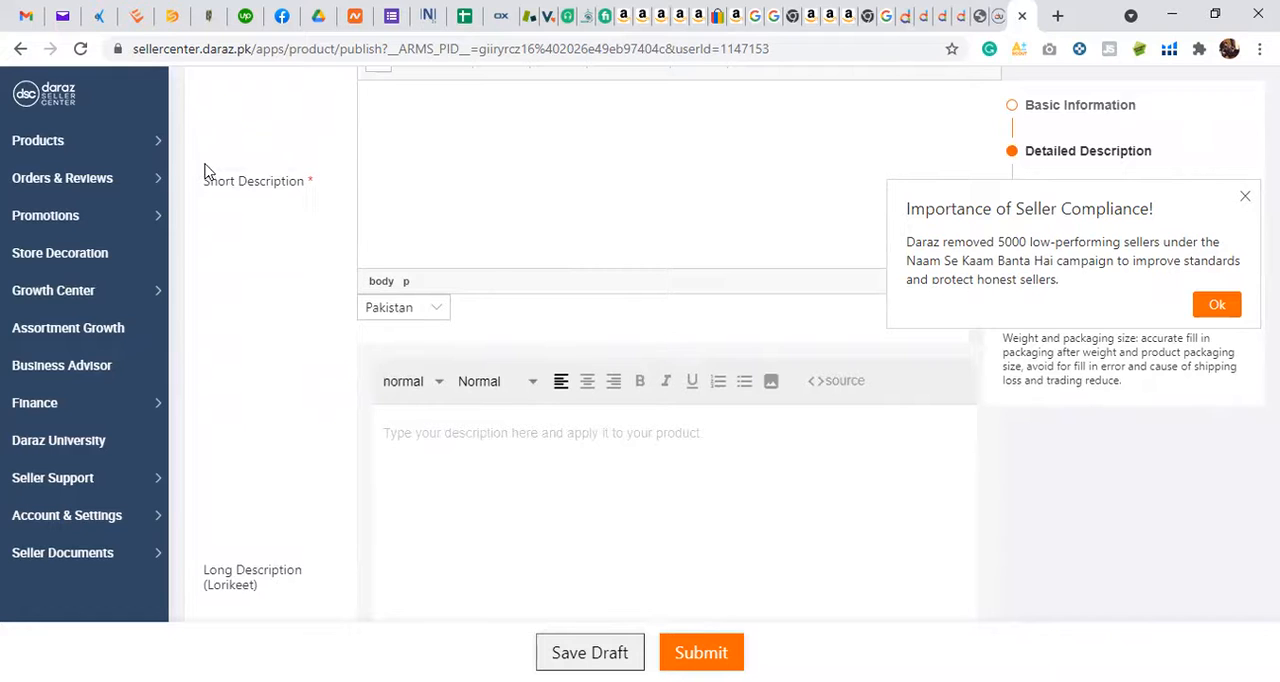
# Step: Open Fulfilment by Daraz, examine the inbound, warehouse and customer order figures on its dashboard, and return to the product form
pyautogui.moveTo(83, 160)
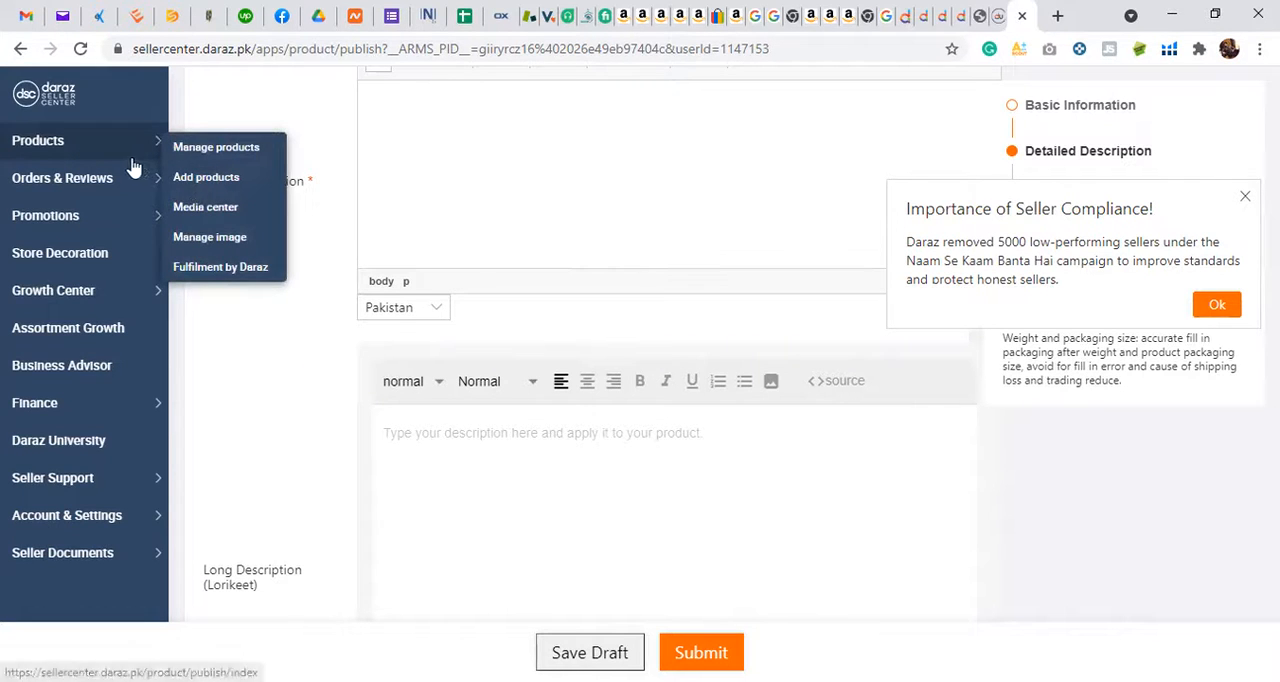
pyautogui.click(211, 266)
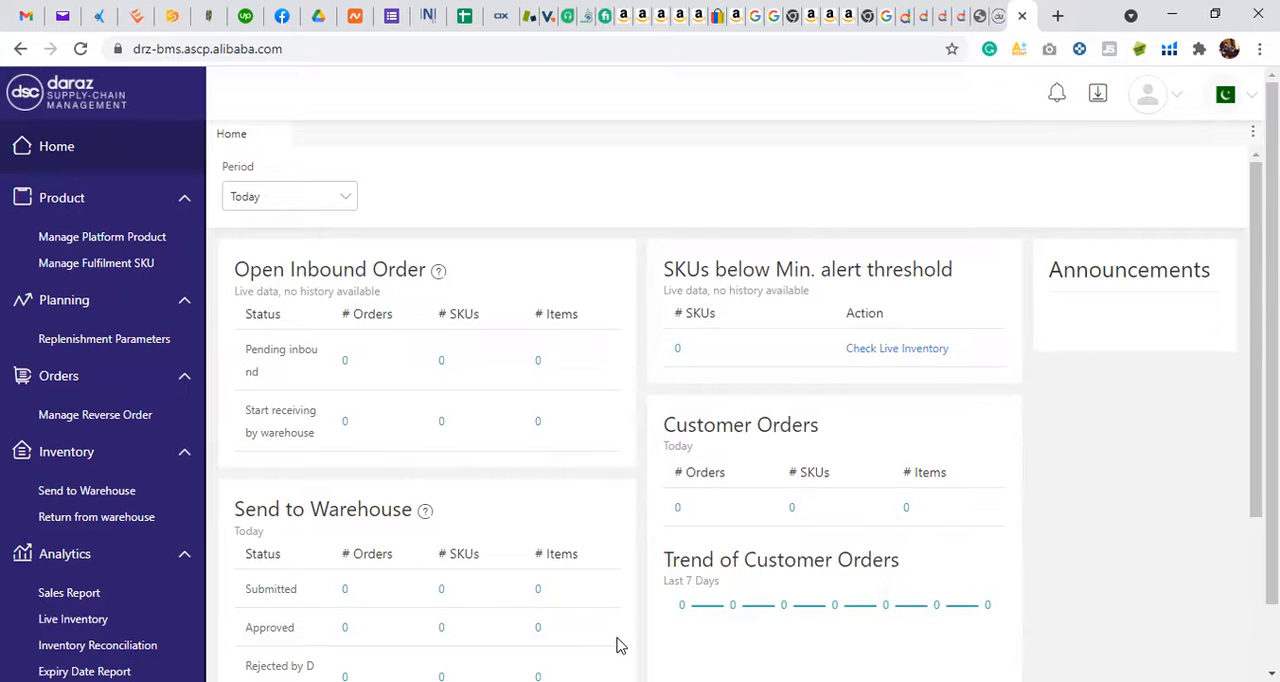
pyautogui.moveTo(427, 512)
pyautogui.scroll(-4, 468, 425)
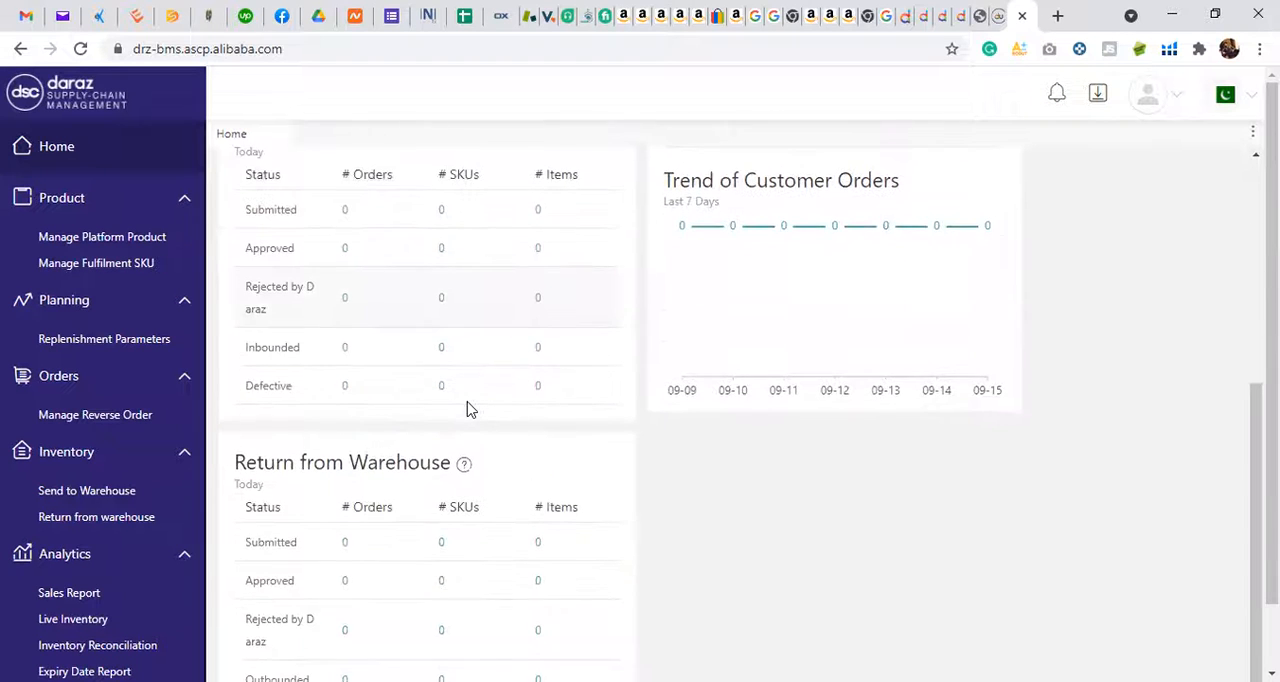
pyautogui.scroll(3, 468, 407)
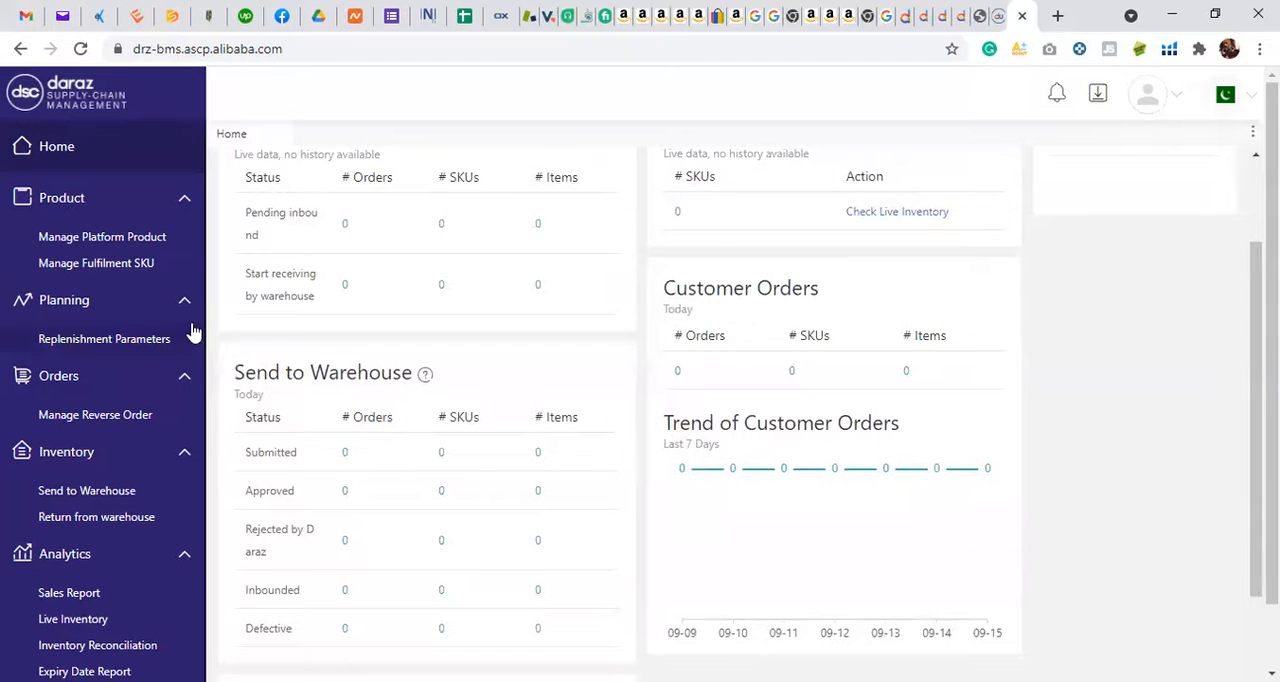
pyautogui.scroll(2, 585, 256)
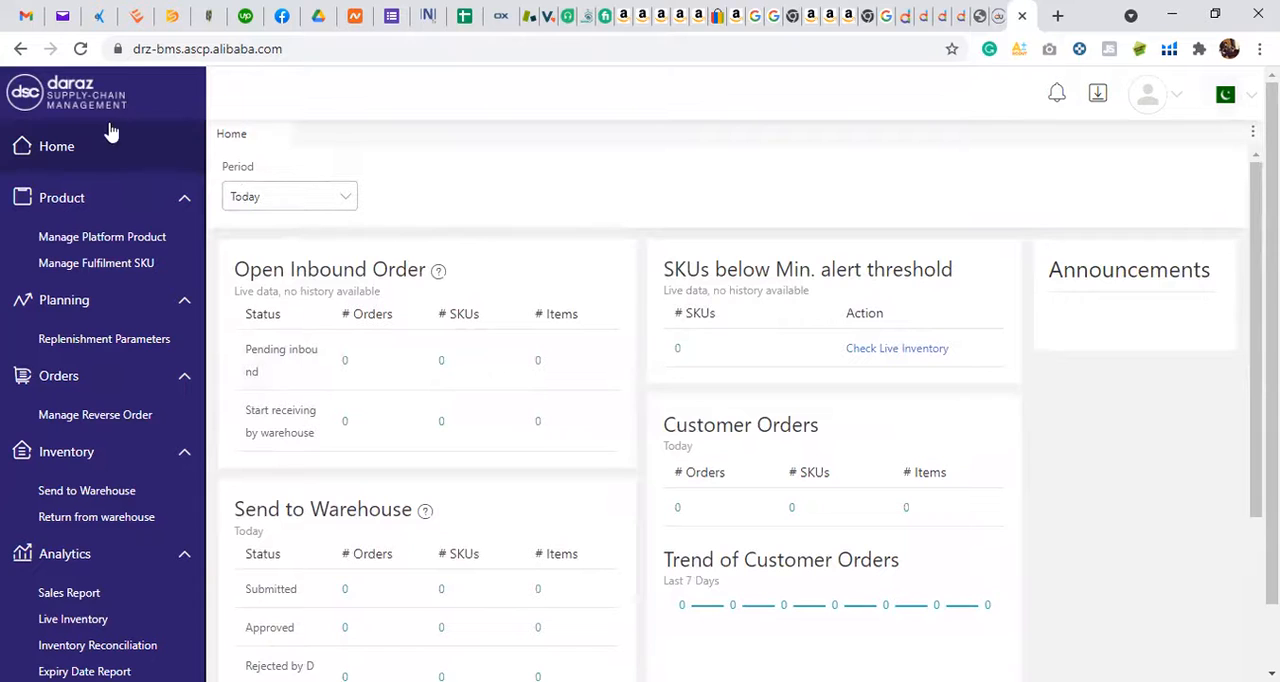
pyautogui.click(9, 53)
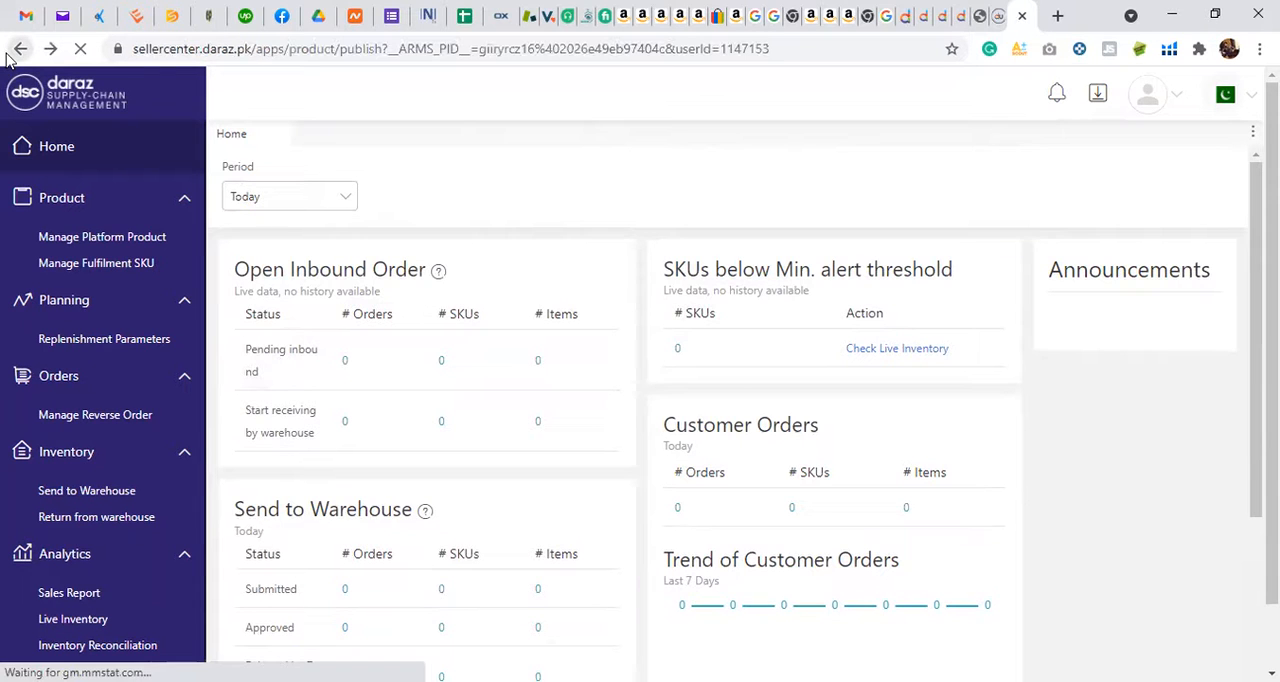